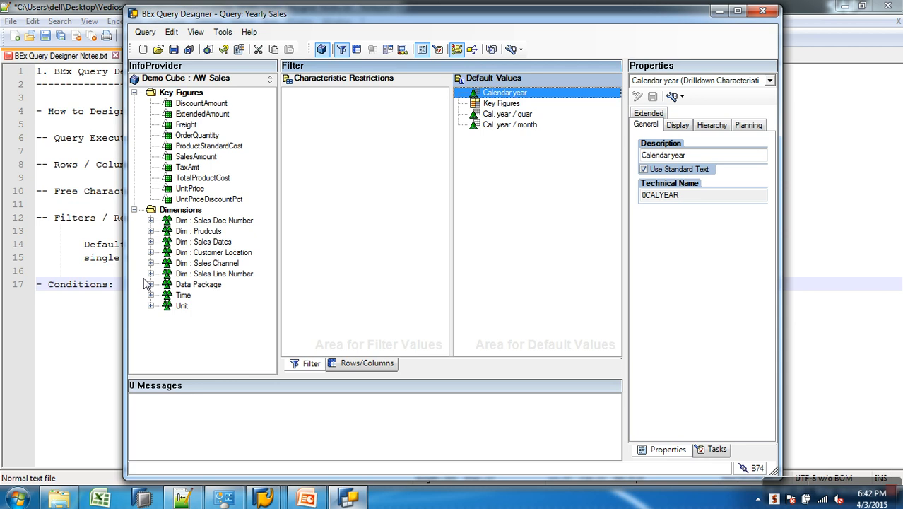
Remove the two extra SalesAmount key figures from the query's columns, leaving a single SalesAmount.
click(366, 363)
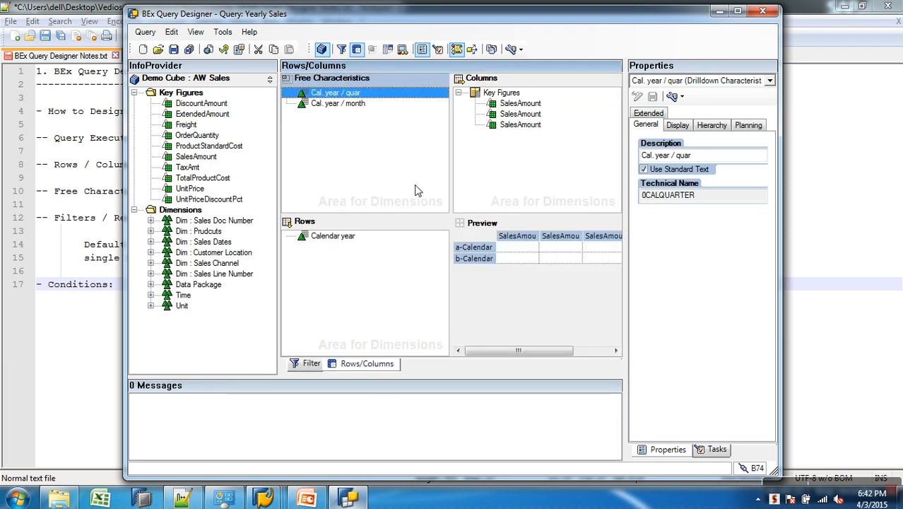
click(510, 115)
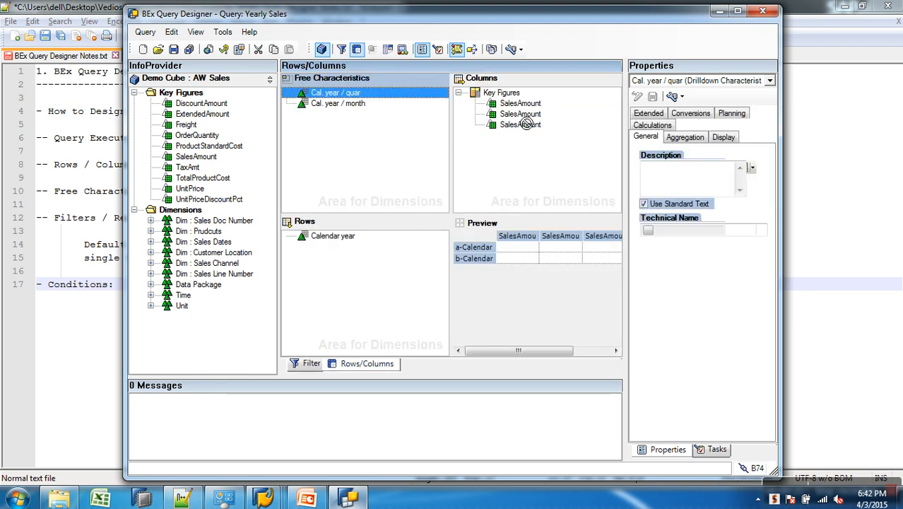
drag(509, 116, 253, 178)
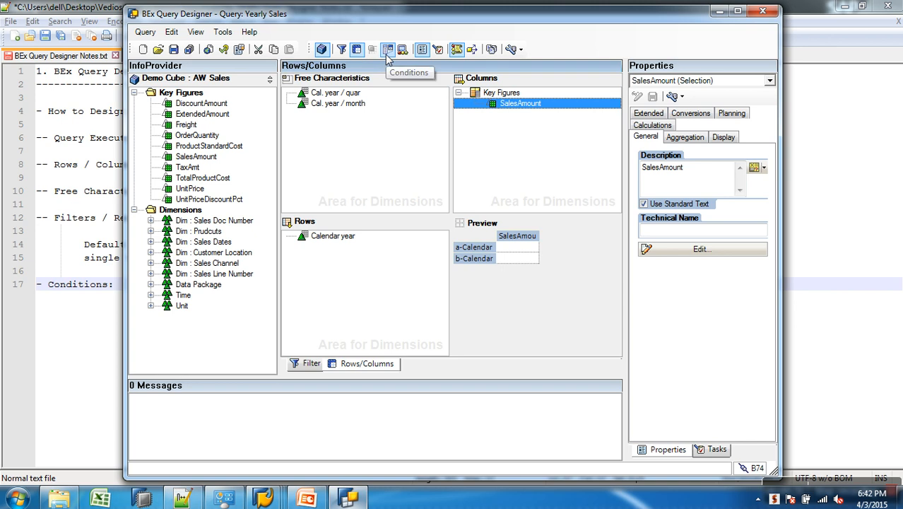
Display the query's Conditions area and create a new condition in it.
click(387, 51)
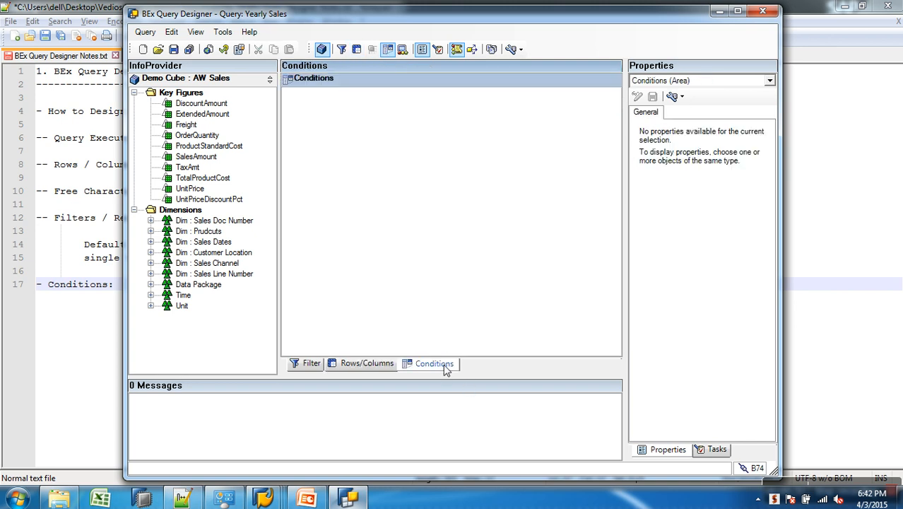
right_click(393, 126)
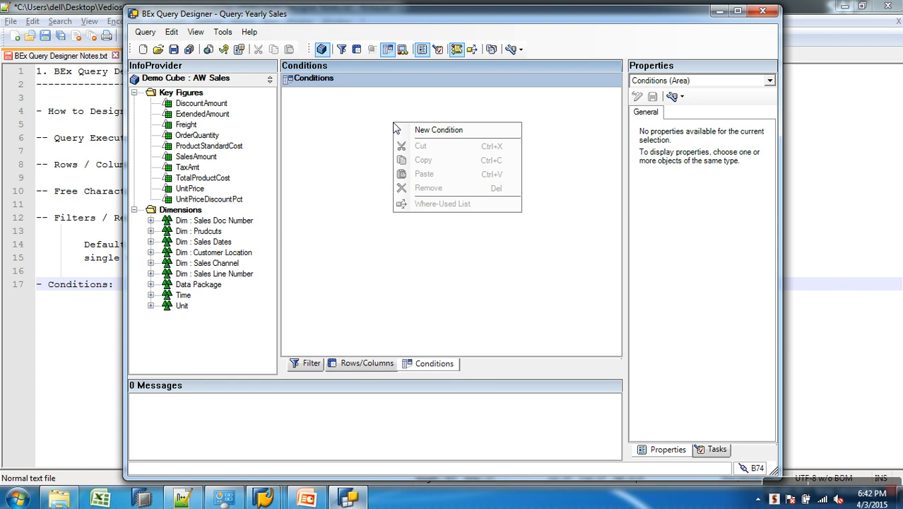
click(432, 131)
click(328, 95)
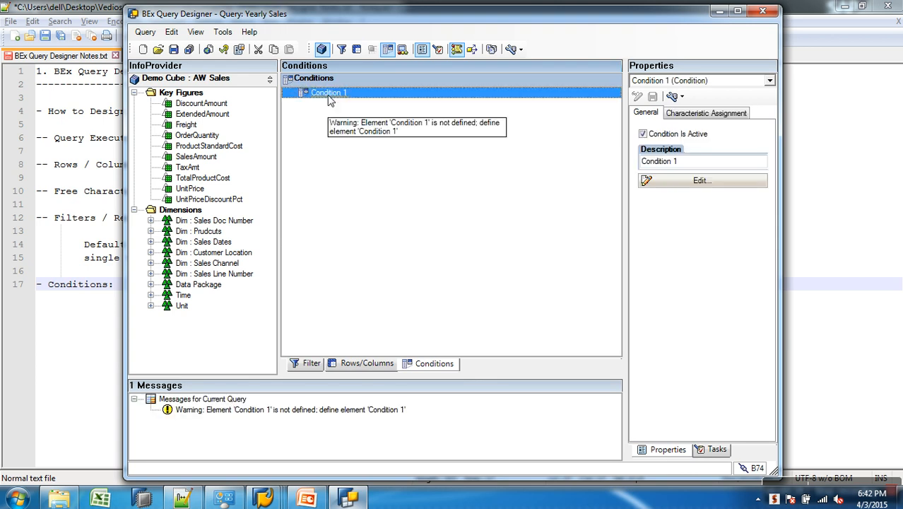
Edit the new condition and set its description to "Sales < 10 million".
right_click(328, 100)
click(357, 103)
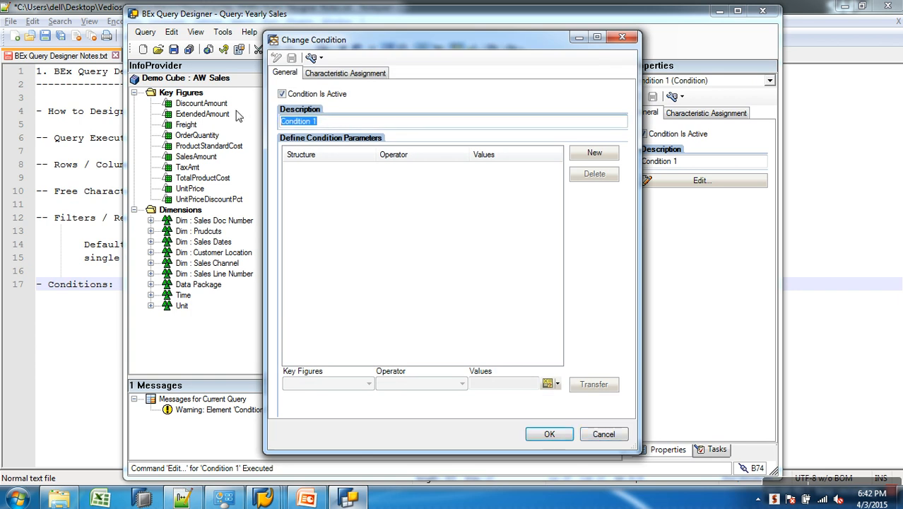
text(Sales < 1 crore)
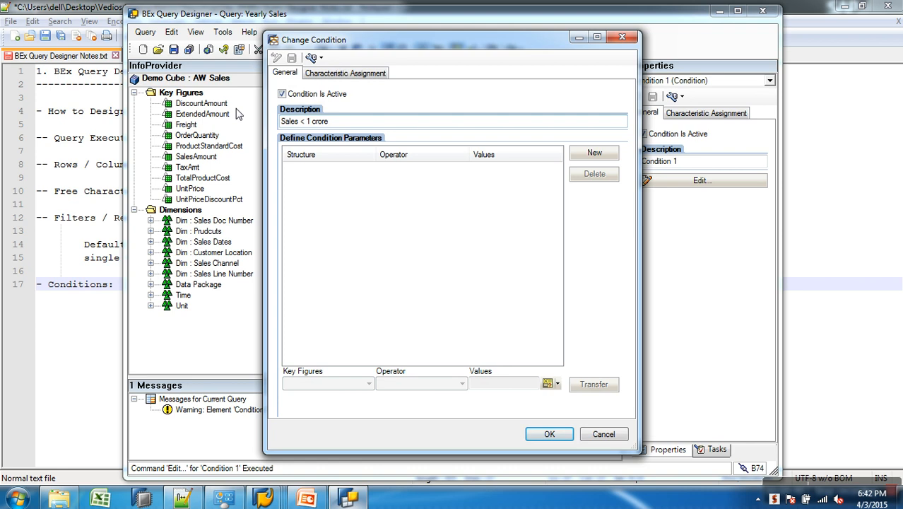
key(BackSpace)
key(BackSpace)
key(BackSpace)
key(BackSpace)
key(BackSpace)
key(BackSpace)
text(0 million)
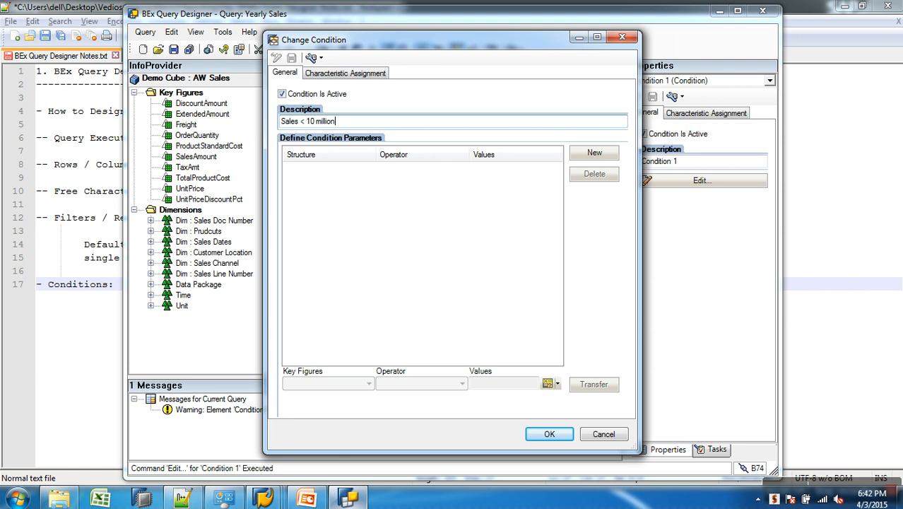
Add the parameter SalesAmount Less Than or Equal To 10.000.000 to the condition, accept it and save the query.
click(597, 153)
click(368, 384)
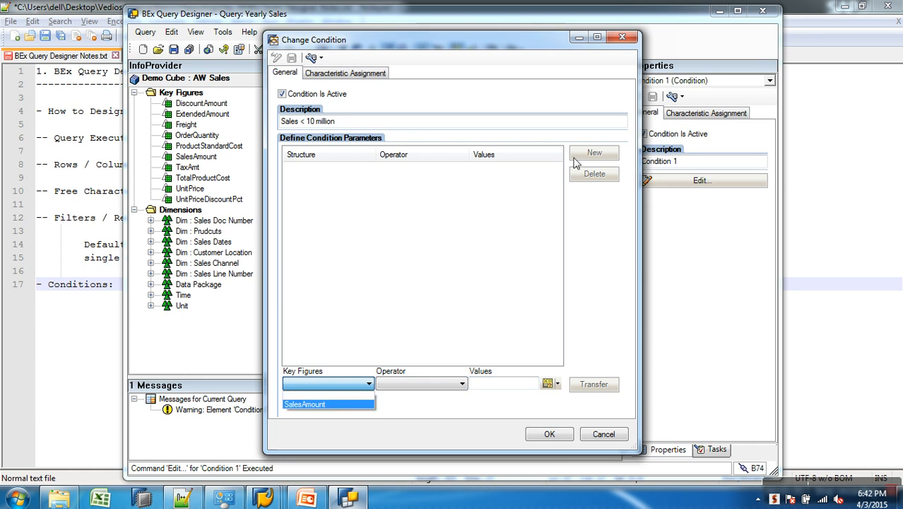
click(360, 405)
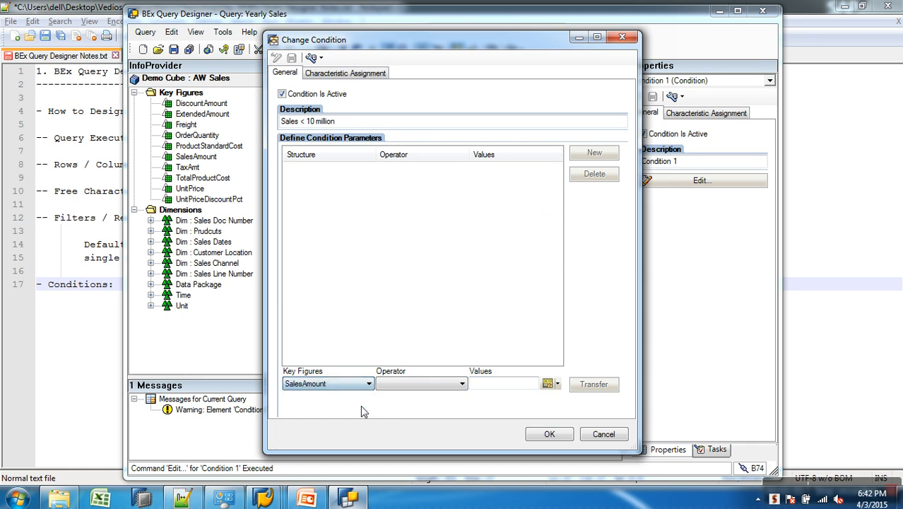
click(436, 385)
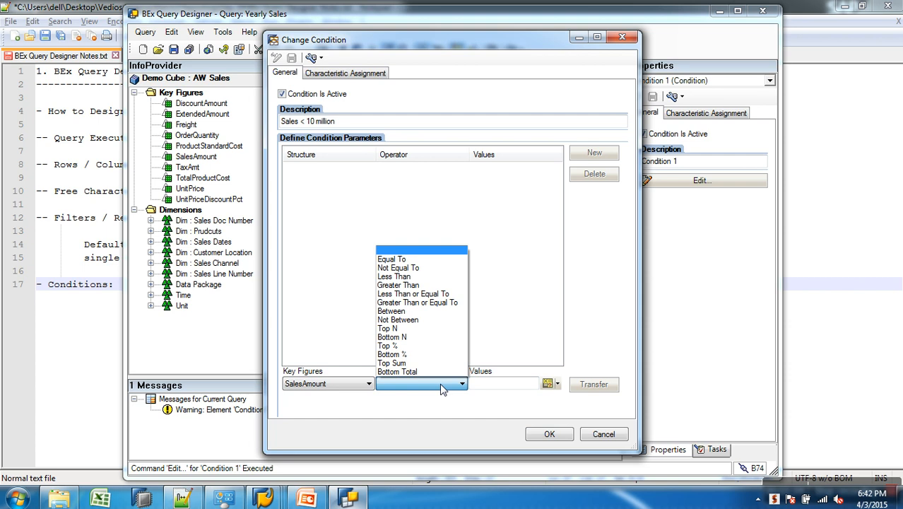
click(419, 294)
click(506, 383)
text(100)
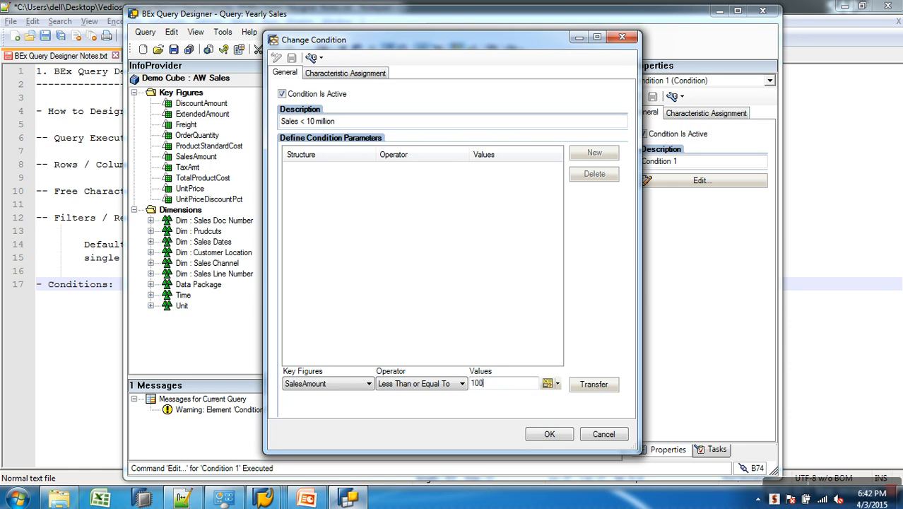
text(00)
click(600, 388)
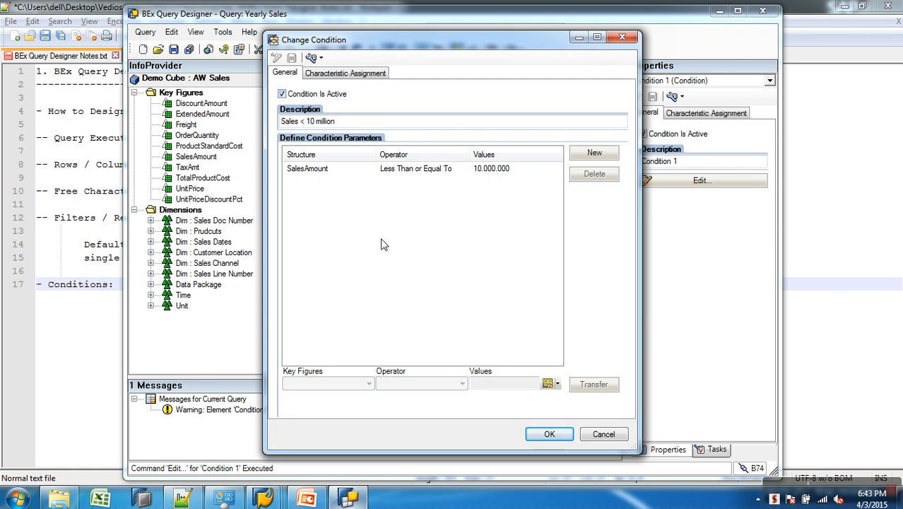
click(549, 433)
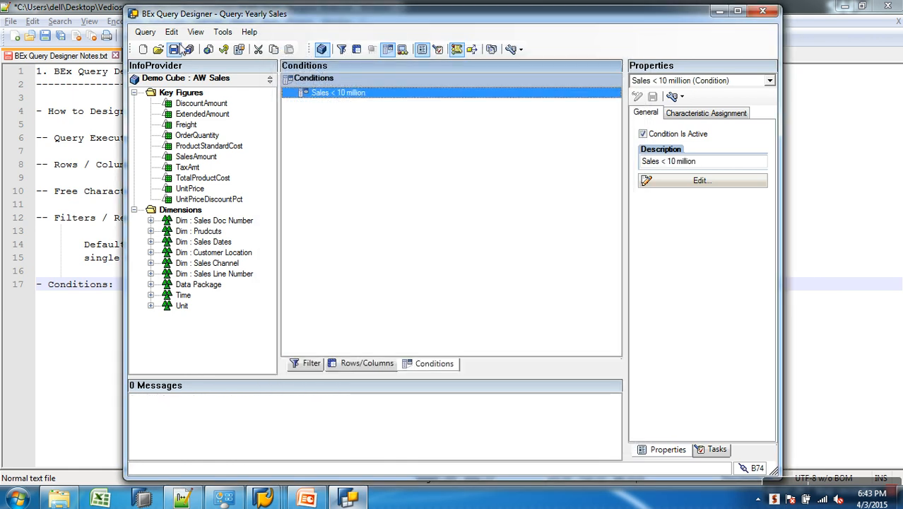
click(175, 51)
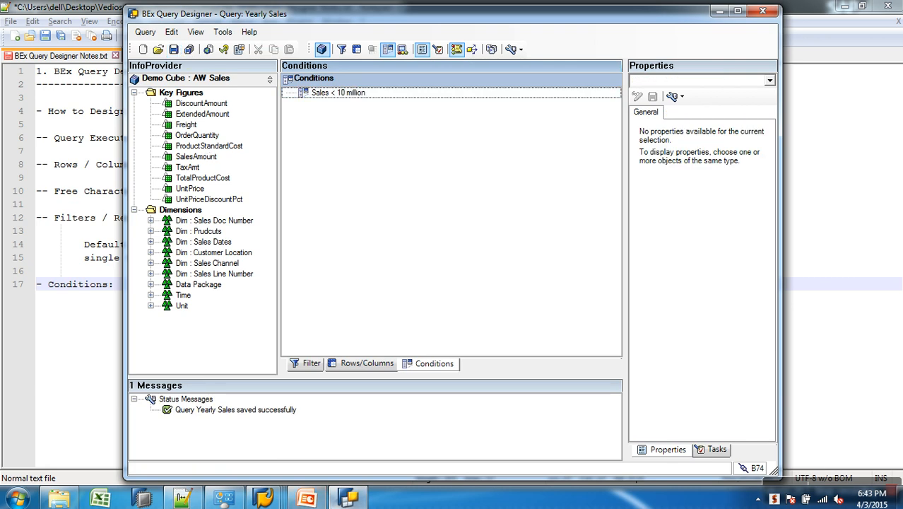
Switch to the SAP GUI Query window and rerun the Yearly Sales query.
click(347, 499)
mouse_move(264, 499)
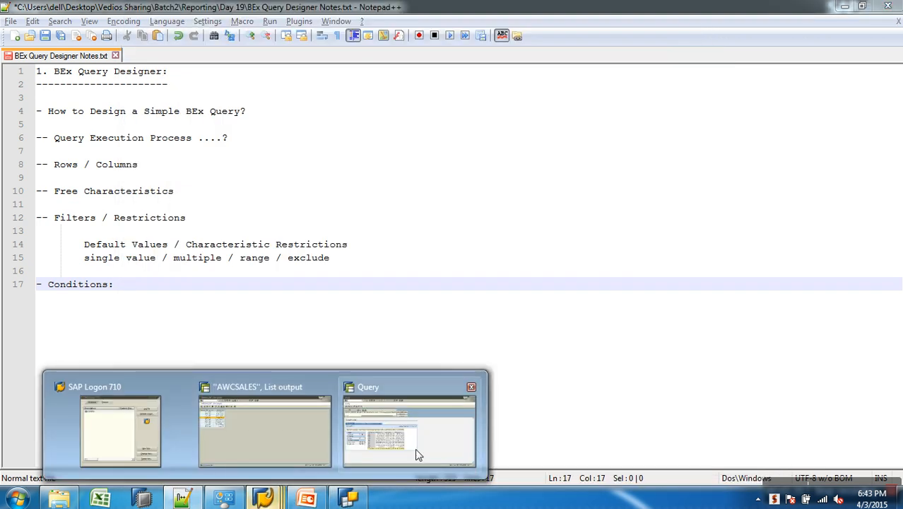
click(382, 458)
click(177, 28)
click(27, 72)
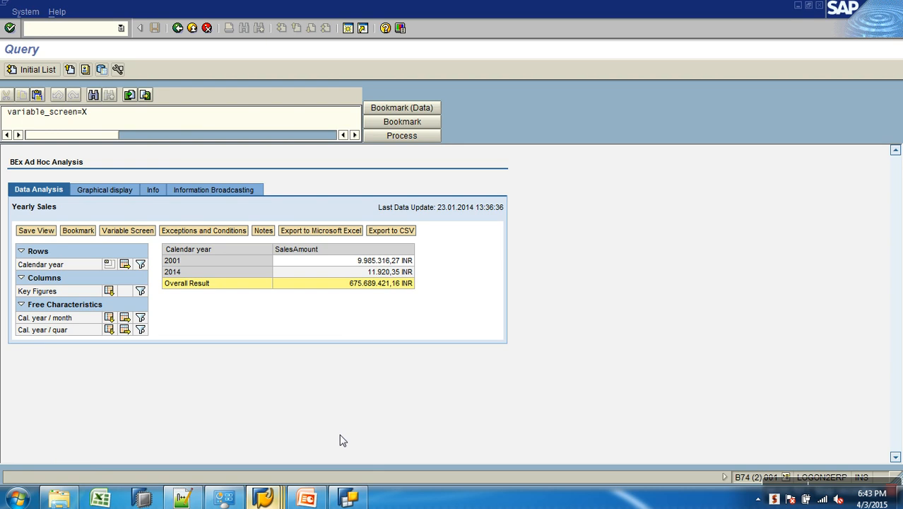
mouse_move(348, 499)
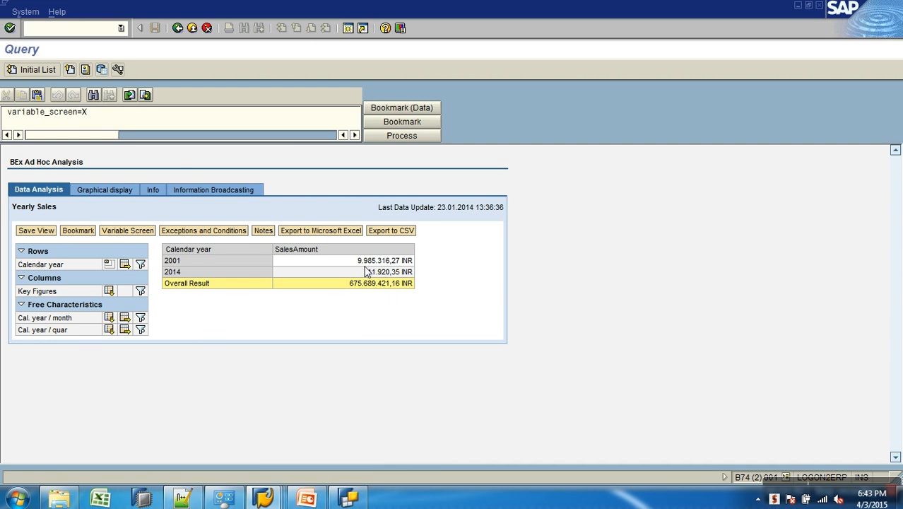
Switch the "Sales < 10 million" condition off and back on in the report to compare results, and close the exceptions and conditions section.
click(224, 233)
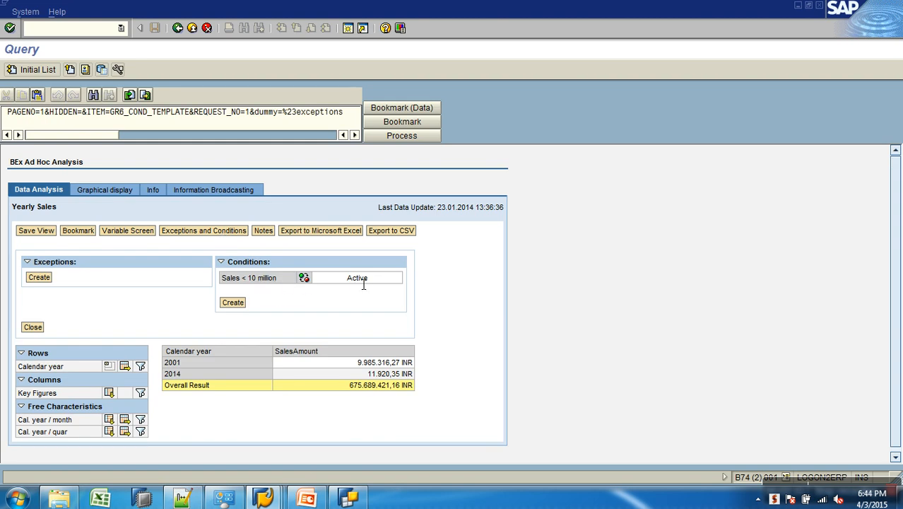
click(304, 277)
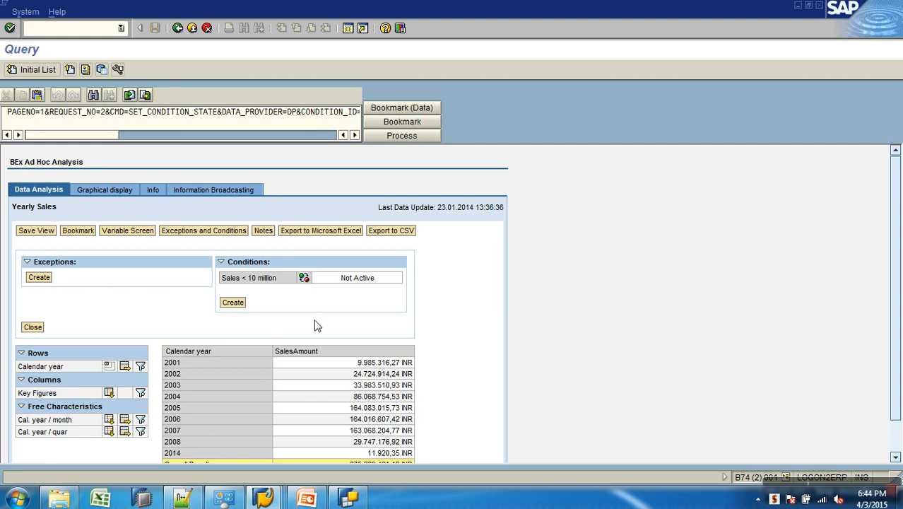
drag(341, 284, 390, 287)
scroll(389, 288, down, 1)
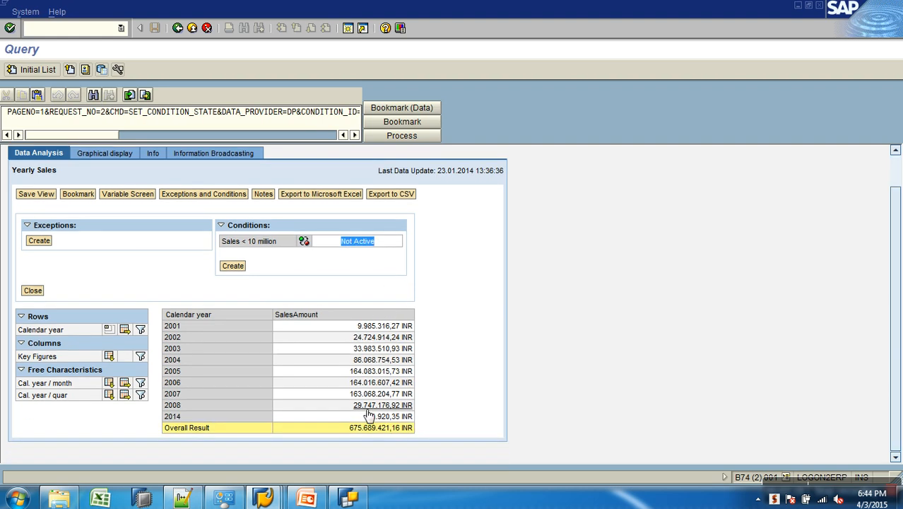
click(306, 242)
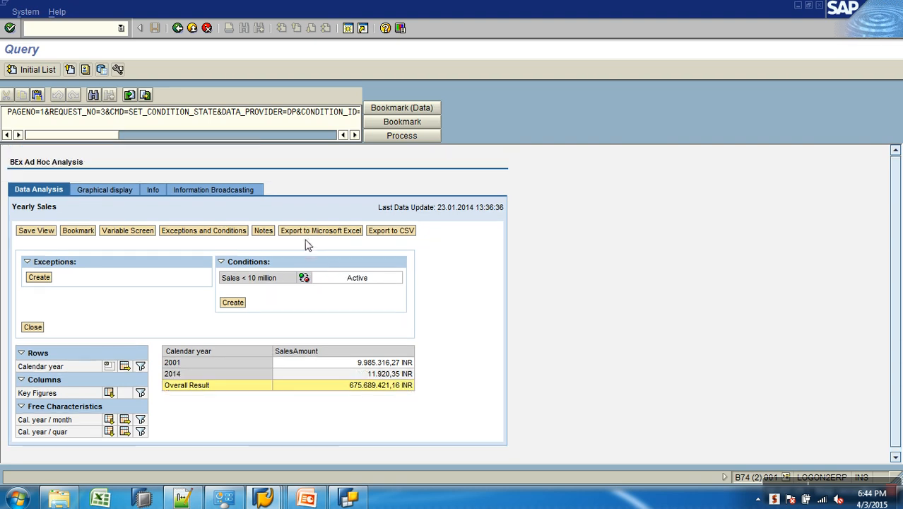
click(305, 278)
click(305, 279)
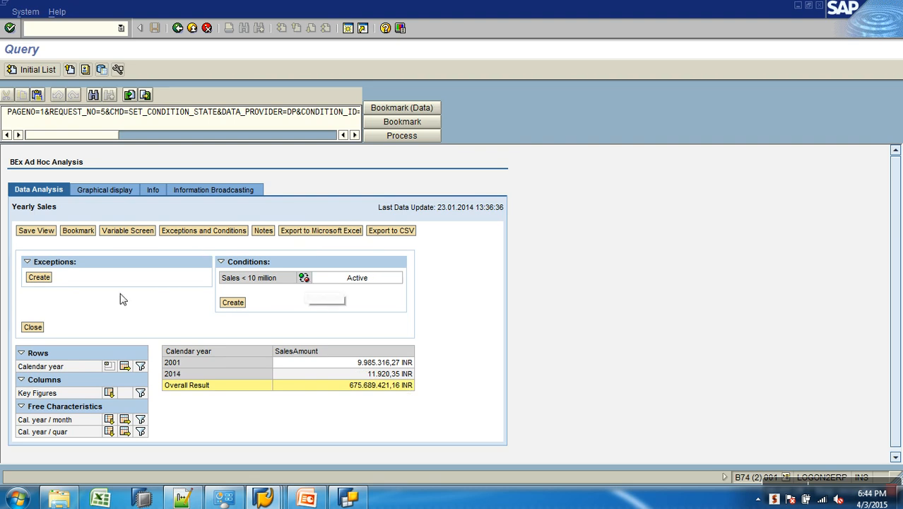
click(32, 327)
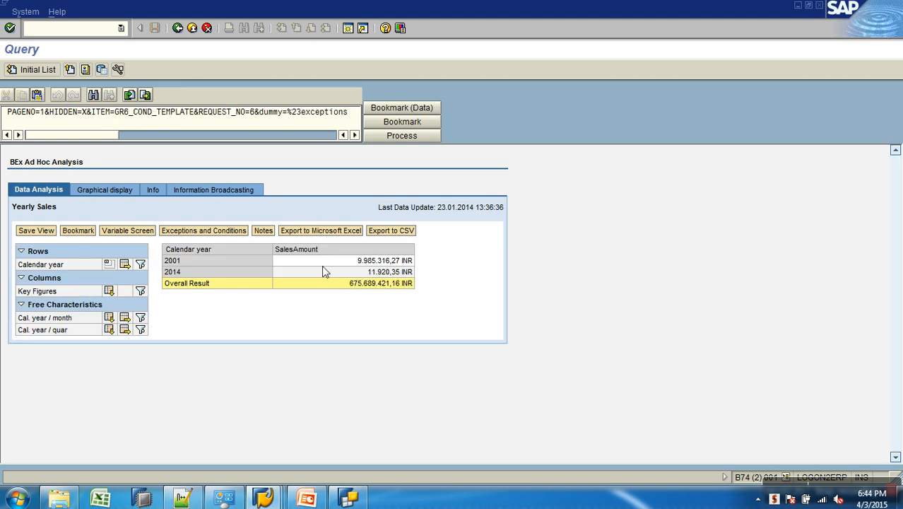
In BEx Query Designer, make the "Sales < 10 million" condition inactive by default and save the query.
click(358, 503)
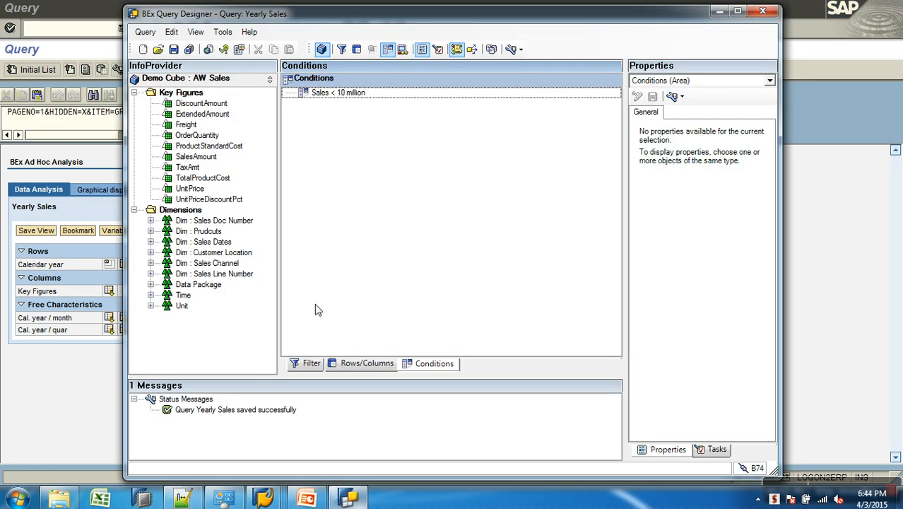
right_click(336, 97)
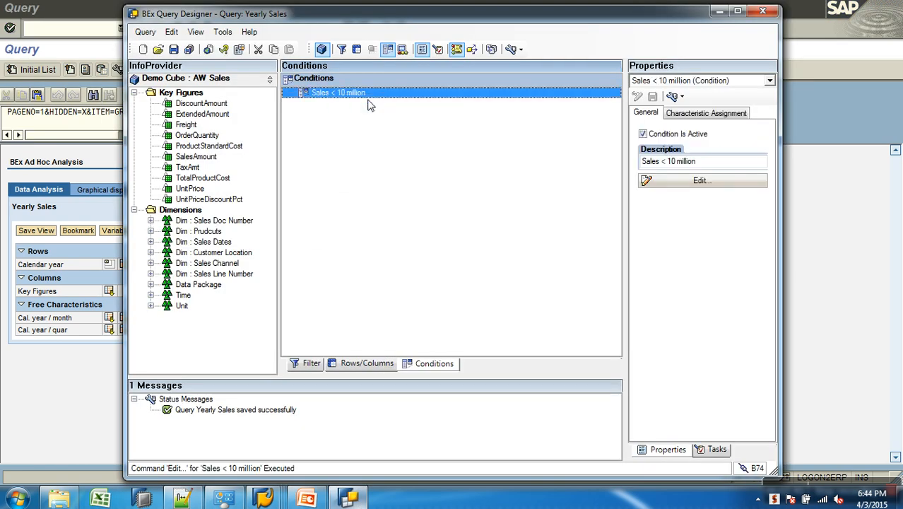
click(359, 101)
click(282, 93)
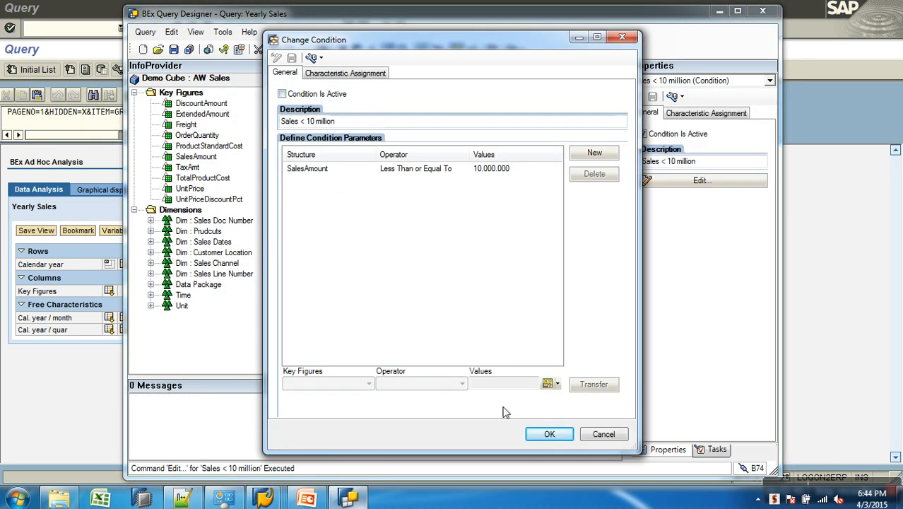
click(545, 432)
click(173, 50)
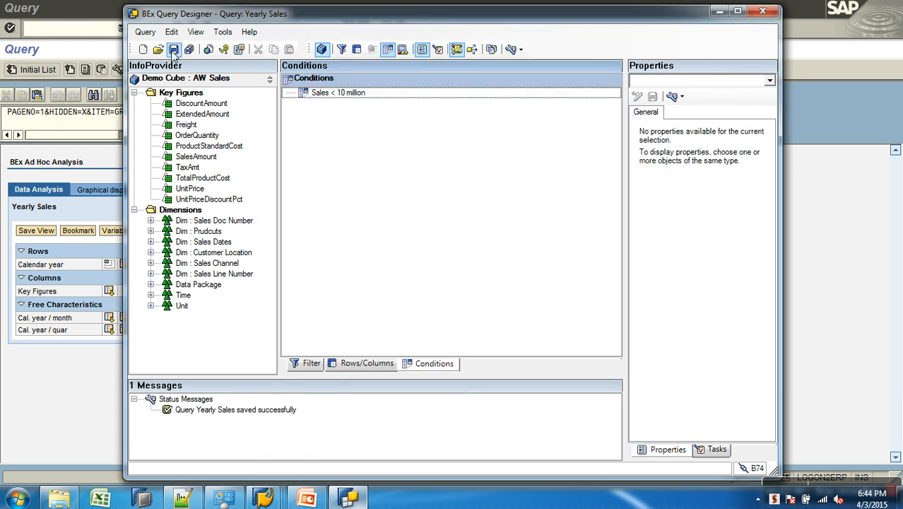
Rerun the Yearly Sales query in SAP GUI and activate the "Sales < 10 million" condition in the report.
click(95, 406)
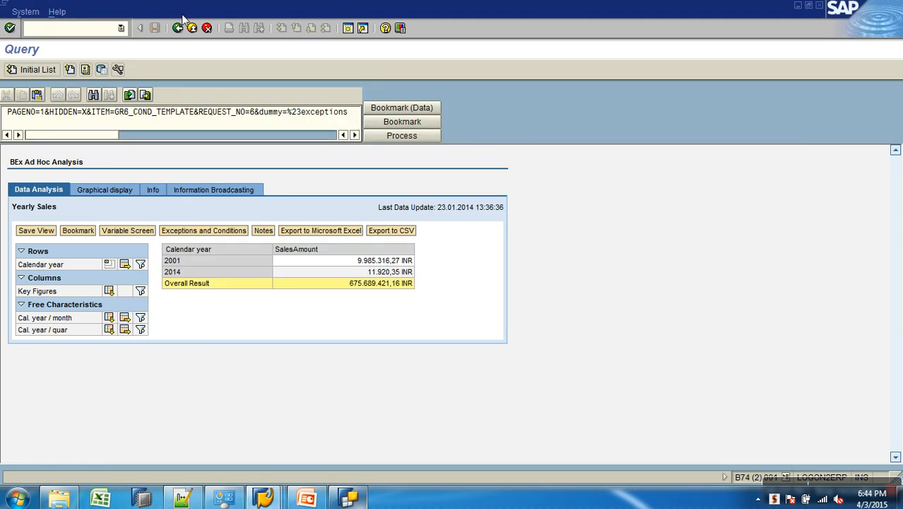
click(180, 27)
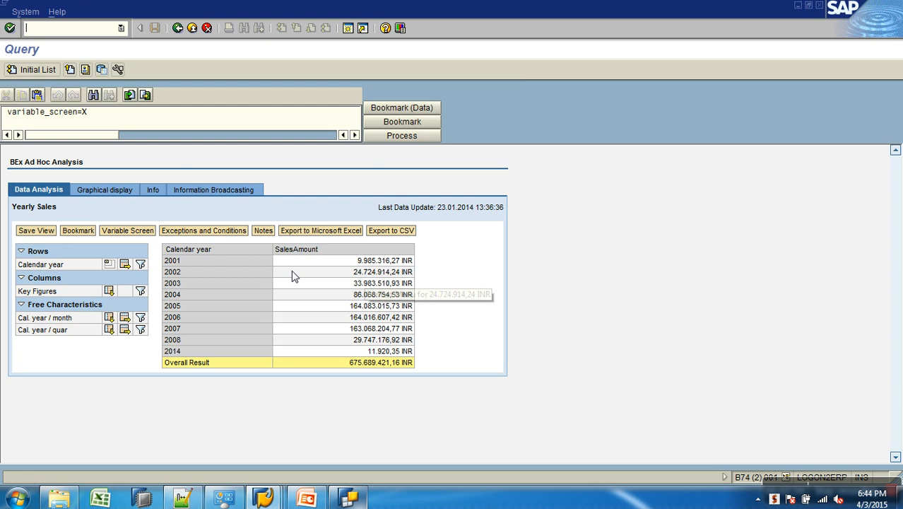
click(236, 236)
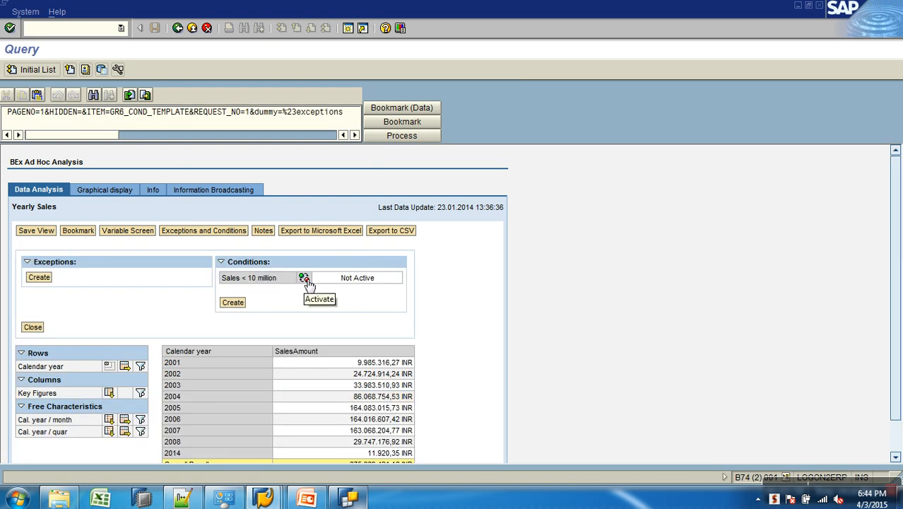
click(305, 279)
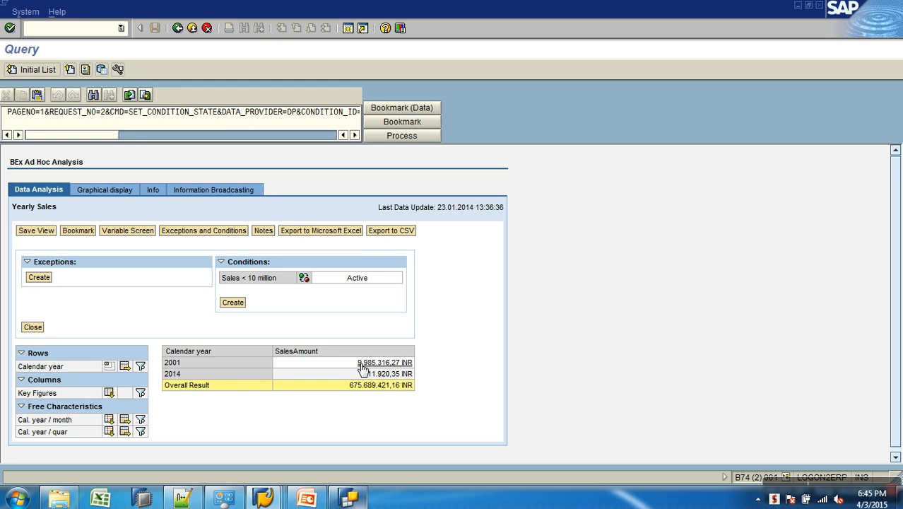
In BEx Query Designer, restrict the "Sales < 10 million" condition to the individual characteristic Calendar year and save the query.
click(349, 500)
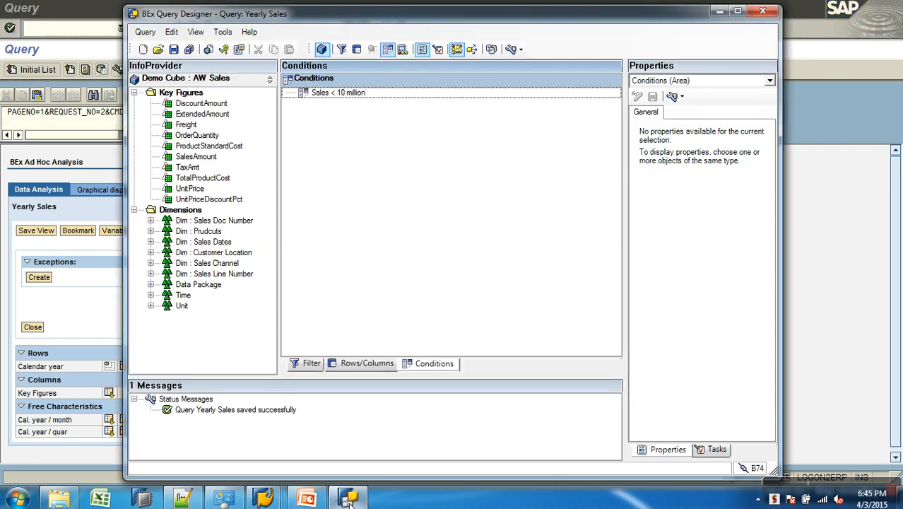
click(337, 93)
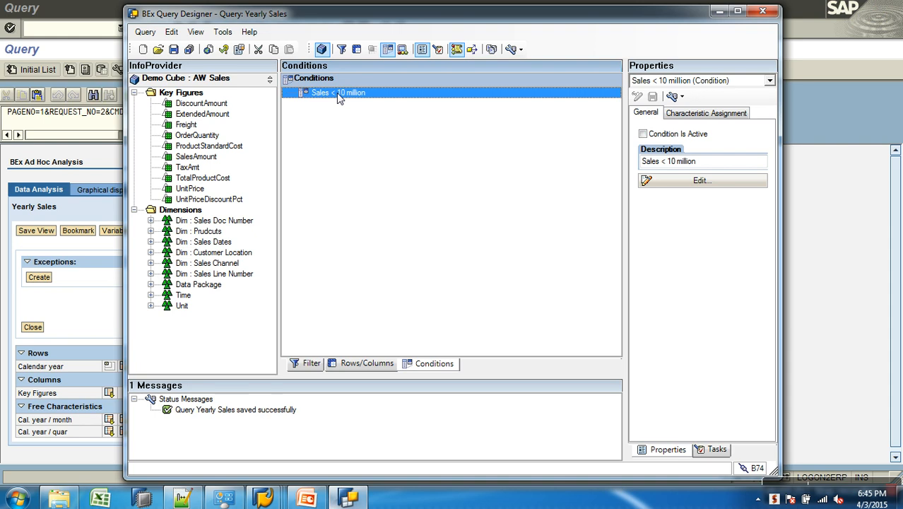
right_click(338, 97)
click(357, 101)
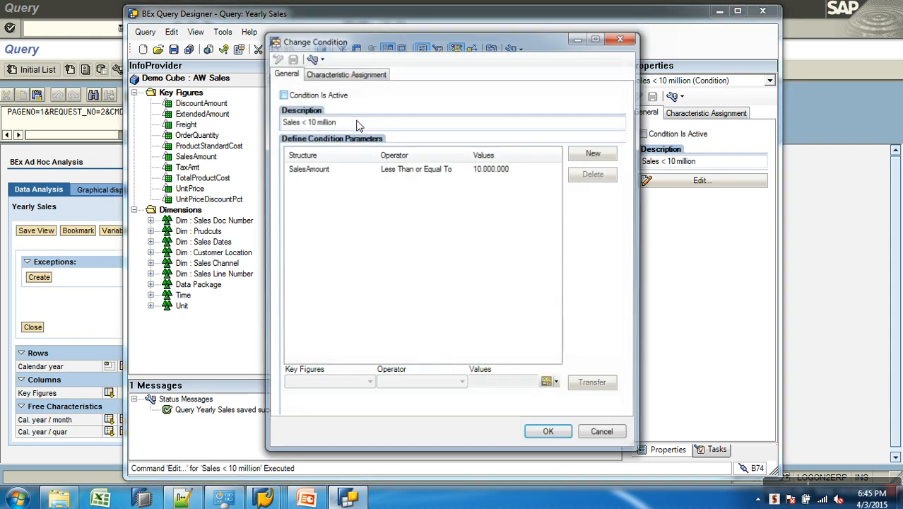
click(357, 73)
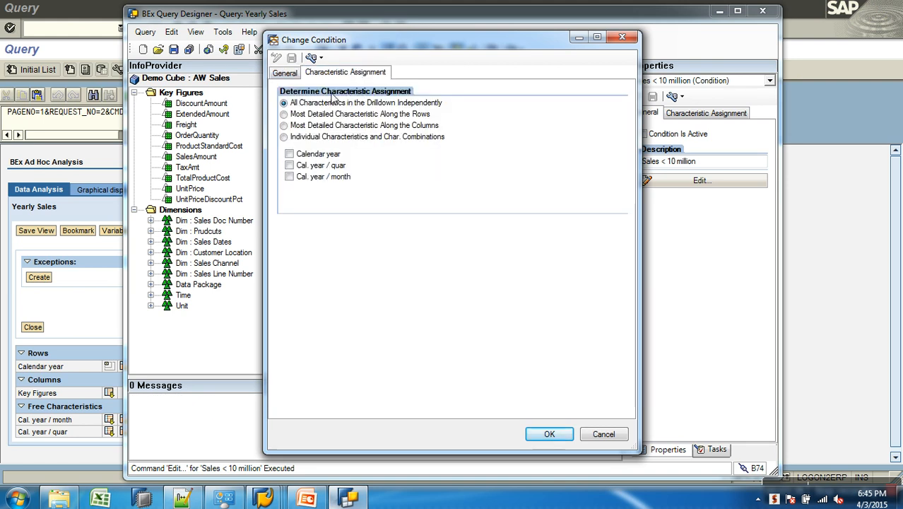
click(327, 137)
click(289, 154)
click(542, 433)
click(173, 49)
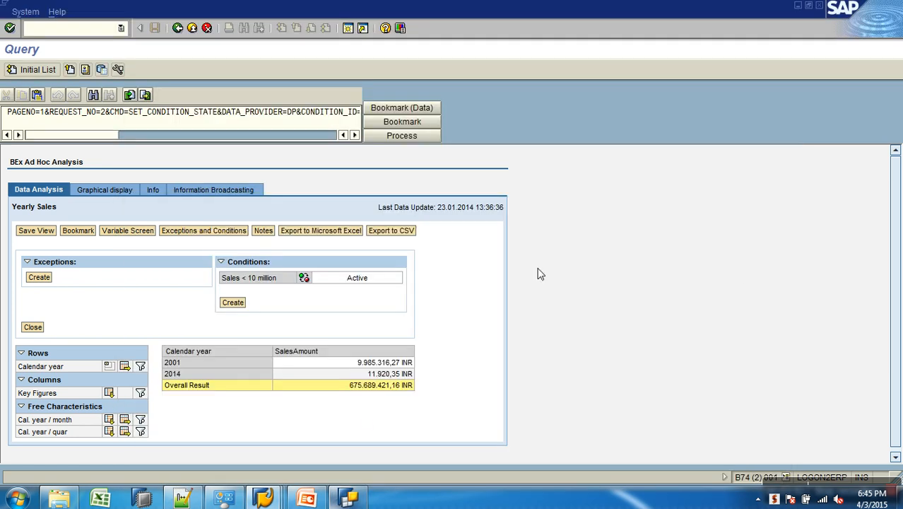
Switch to SAP GUI, rerun the Yearly Sales query and show its exceptions and conditions.
click(177, 28)
click(30, 75)
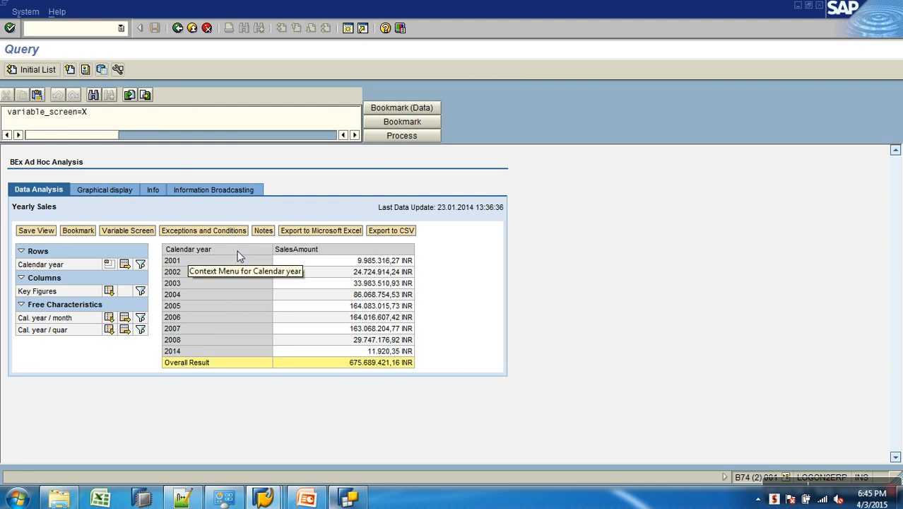
drag(342, 278, 394, 278)
scroll(374, 294, down, 1)
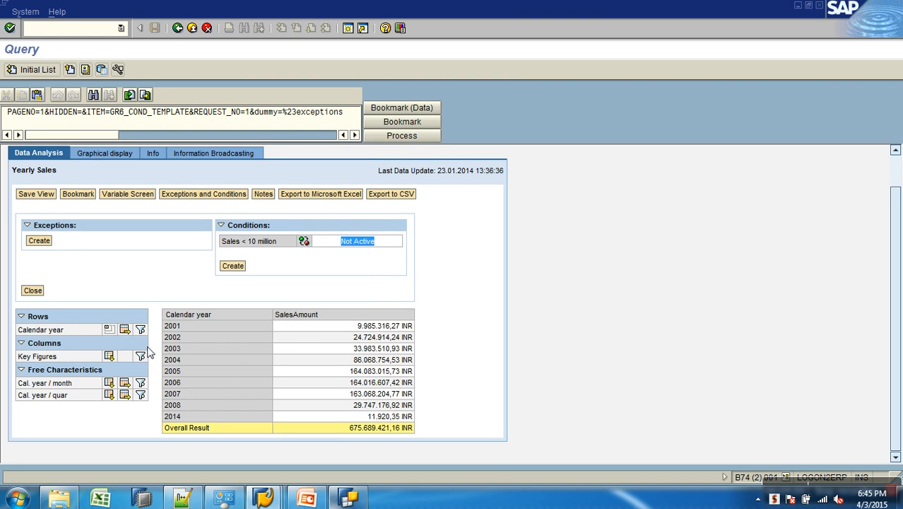
Replace Calendar year with Cal. year / month in the report rows and activate the "Sales < 10 million" condition.
click(109, 330)
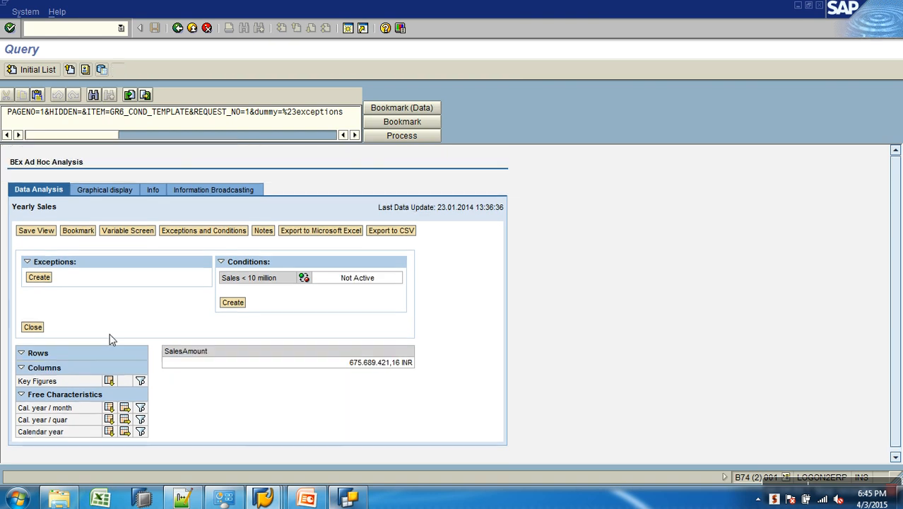
click(110, 408)
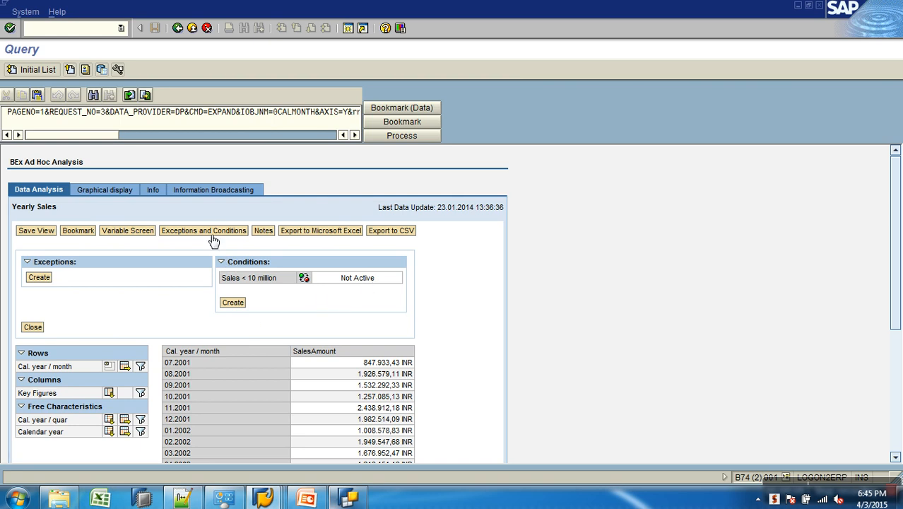
click(33, 328)
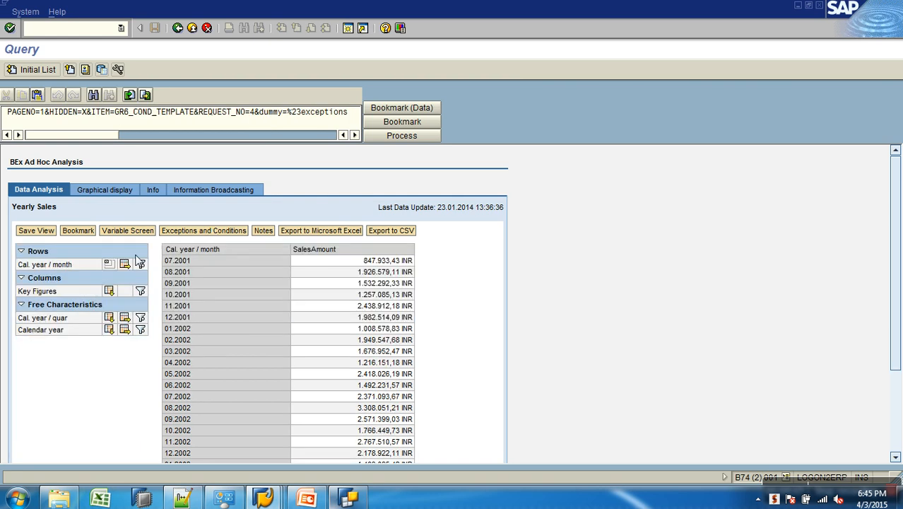
click(196, 232)
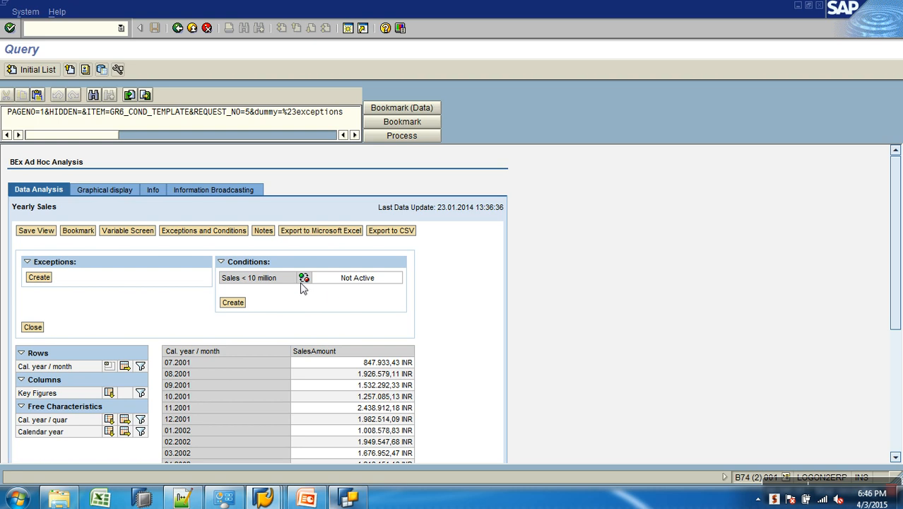
click(304, 278)
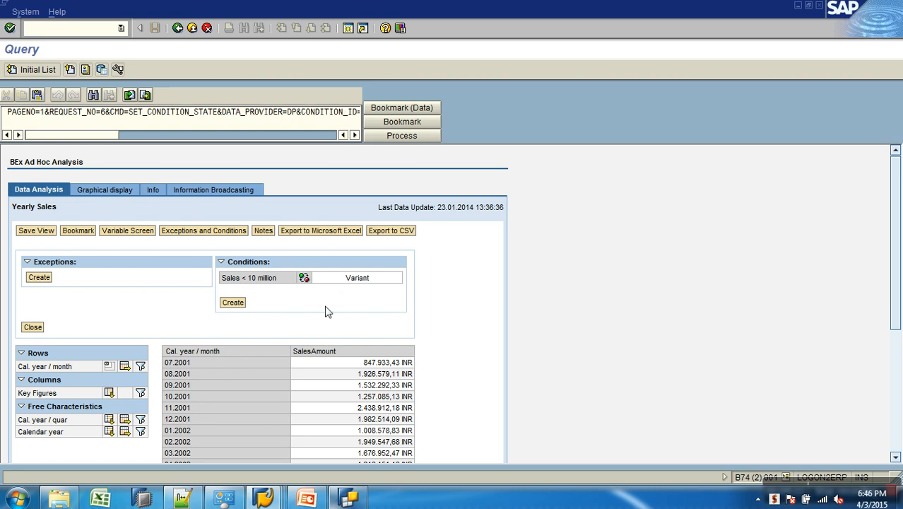
scroll(326, 312, down, 5)
scroll(327, 312, up, 5)
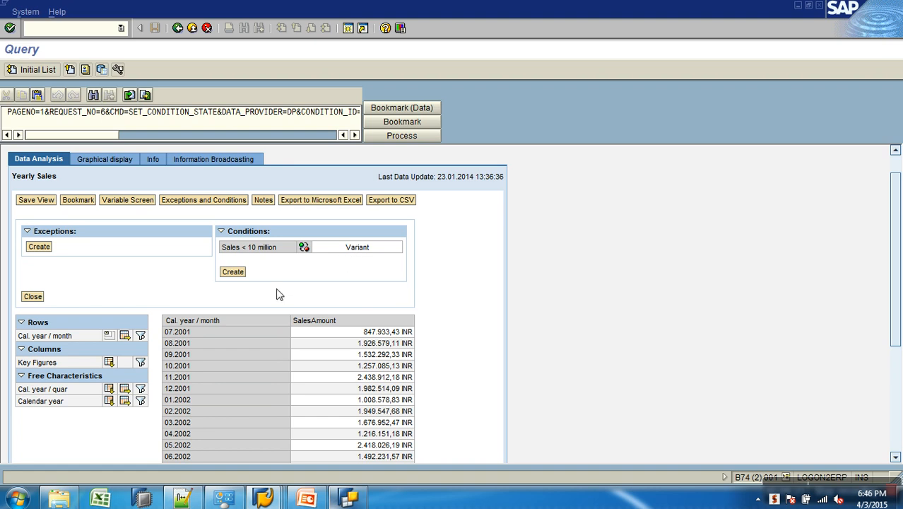
Add Calendar year to the rows beside Cal. year / month and switch the "Sales < 10 million" condition off and back on.
click(110, 401)
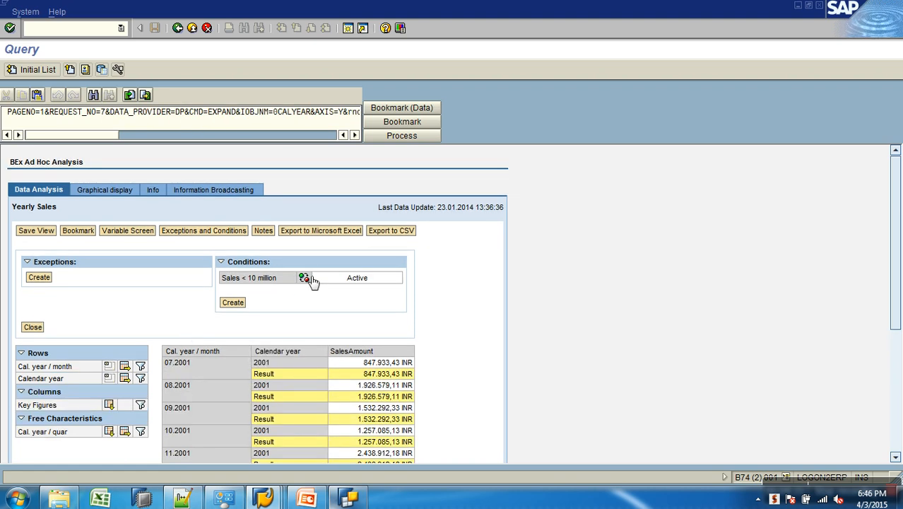
click(308, 279)
click(306, 279)
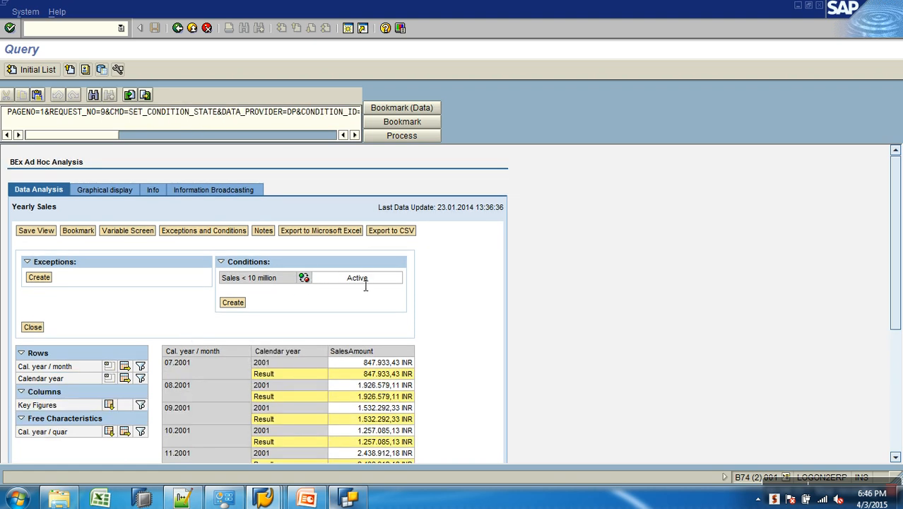
scroll(366, 286, down, 1)
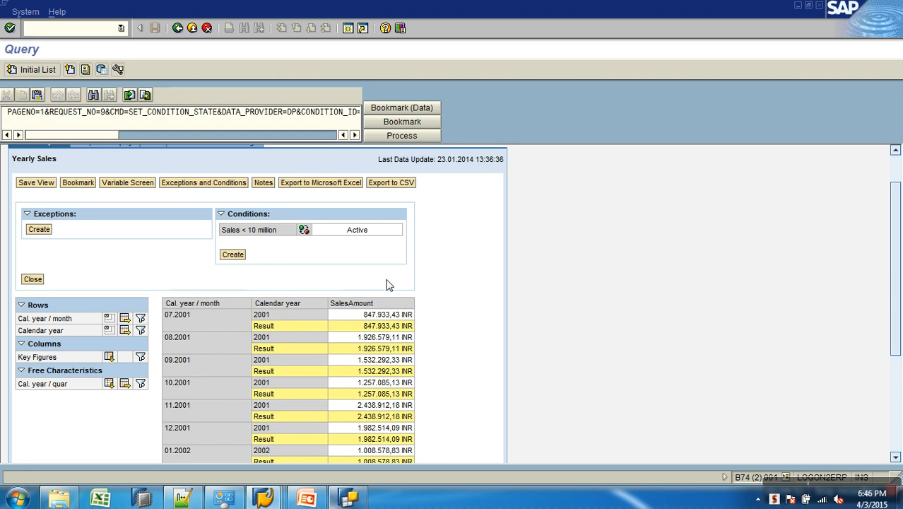
In BEx Query Designer, add CustomerKey from the Customer Location dimension to the free characteristics and check its value display setting.
click(349, 498)
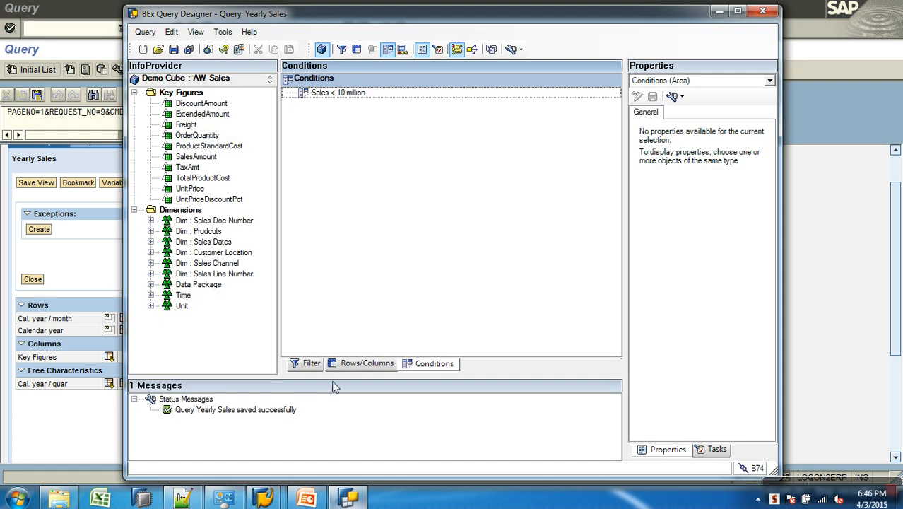
click(367, 364)
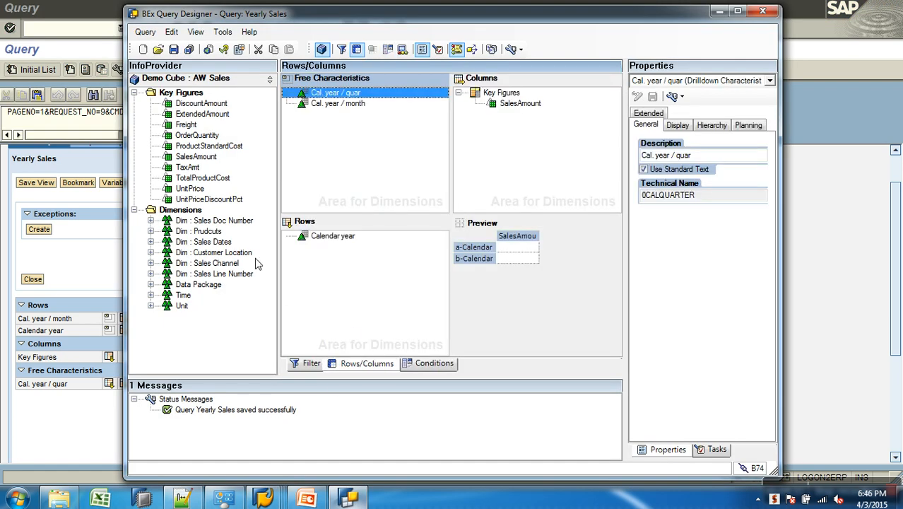
click(151, 252)
drag(224, 266, 368, 122)
click(677, 125)
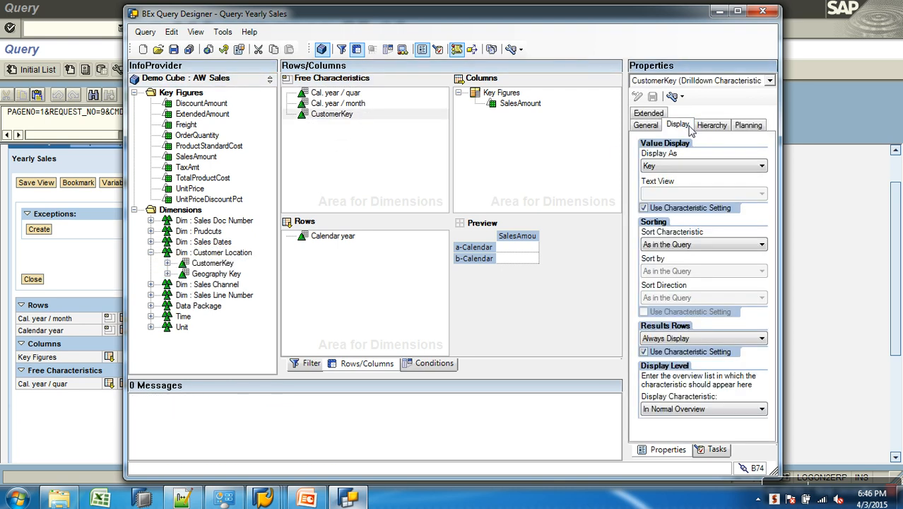
click(691, 167)
click(426, 158)
Create a second condition in the query and give it the description "Top 10".
click(429, 364)
right_click(386, 149)
click(419, 156)
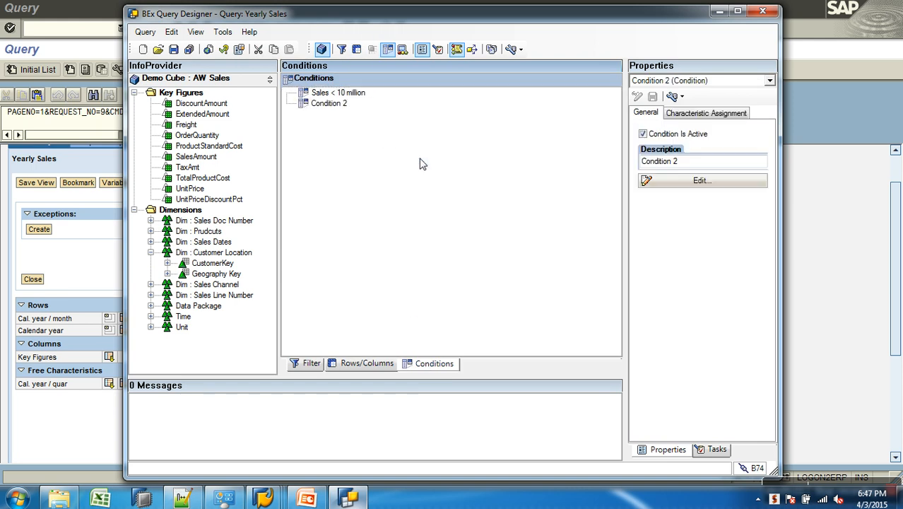
click(337, 105)
right_click(335, 104)
click(362, 108)
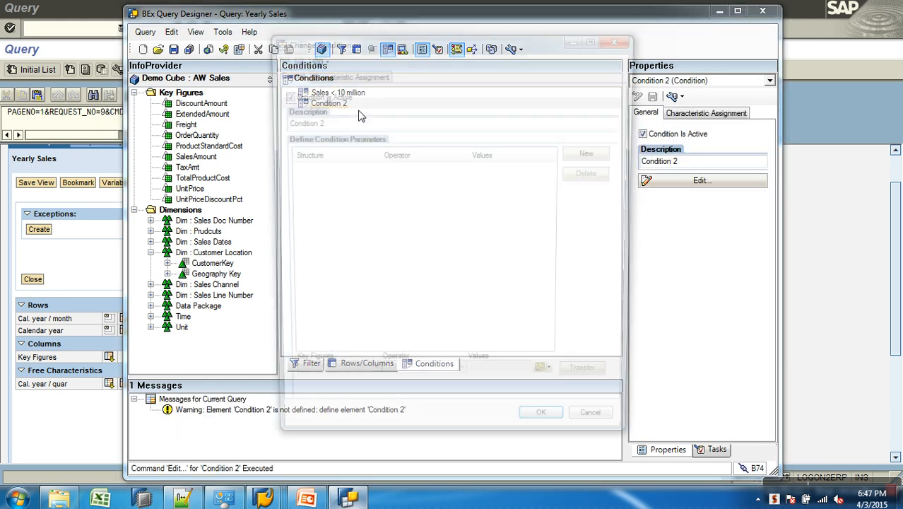
drag(329, 122, 215, 128)
text(Top 10)
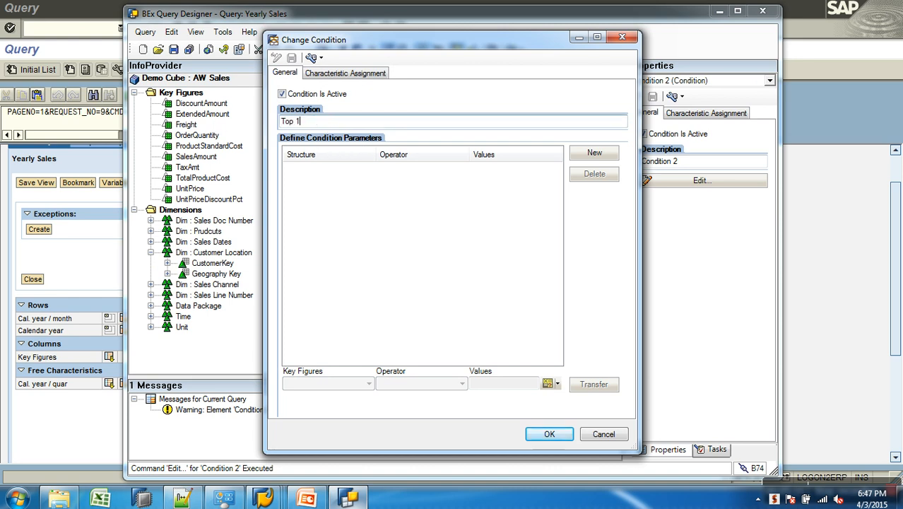
Add the parameter SalesAmount, Top N, 10 to the new condition and make the condition inactive by default.
click(594, 153)
click(368, 384)
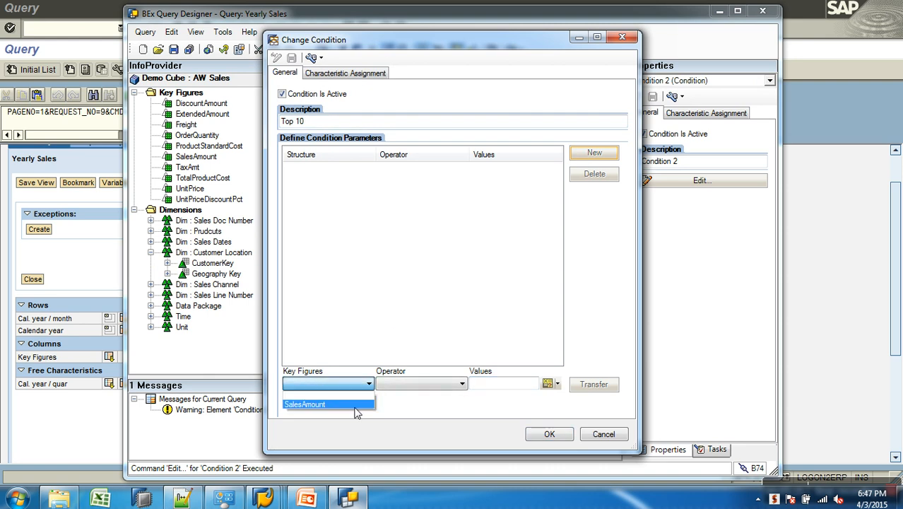
click(356, 407)
click(433, 385)
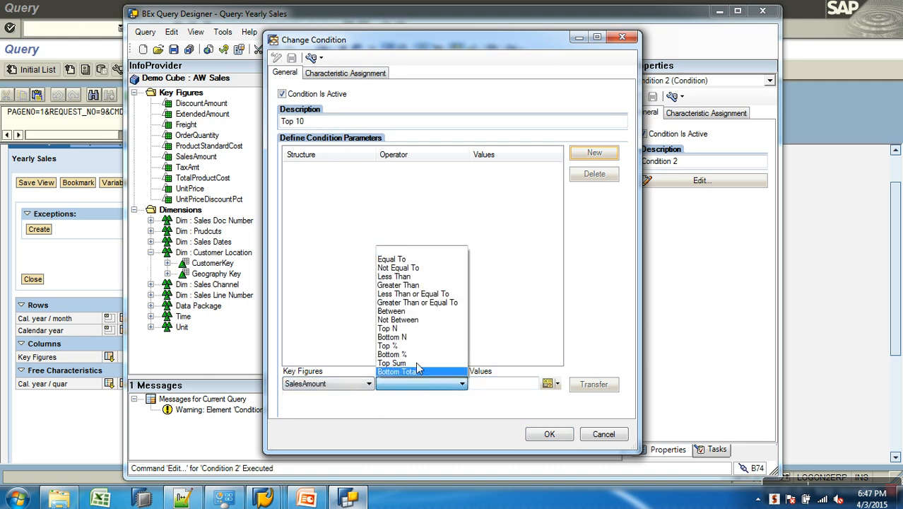
click(404, 329)
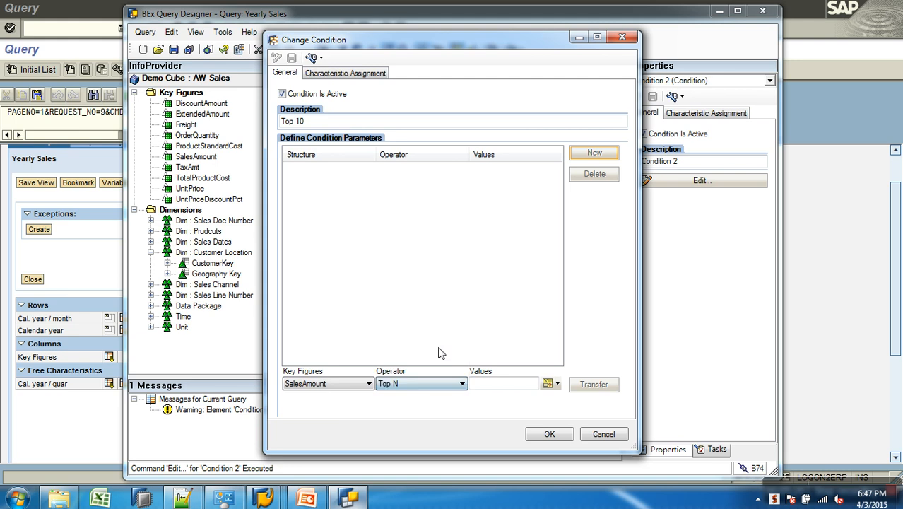
click(514, 384)
text(10)
click(591, 387)
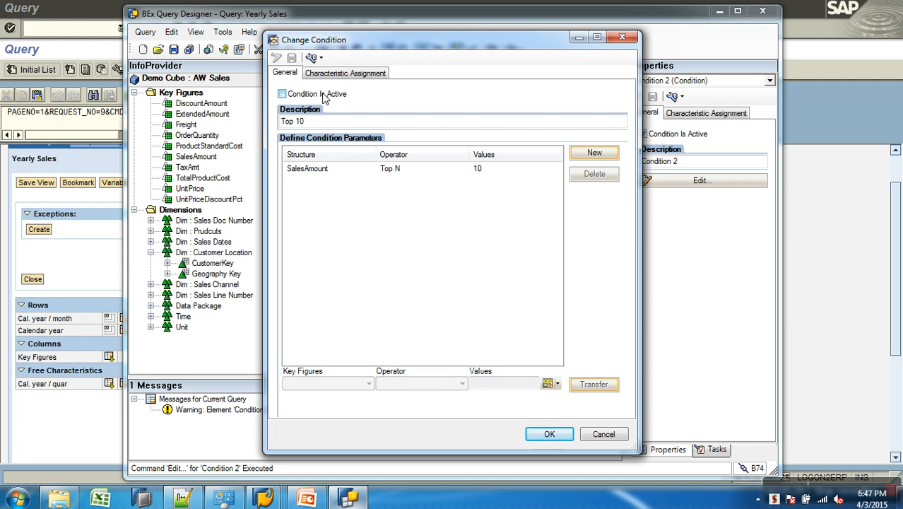
Assign the "Top 10" condition to the individual characteristic CustomerKey and save the query.
click(357, 73)
click(305, 139)
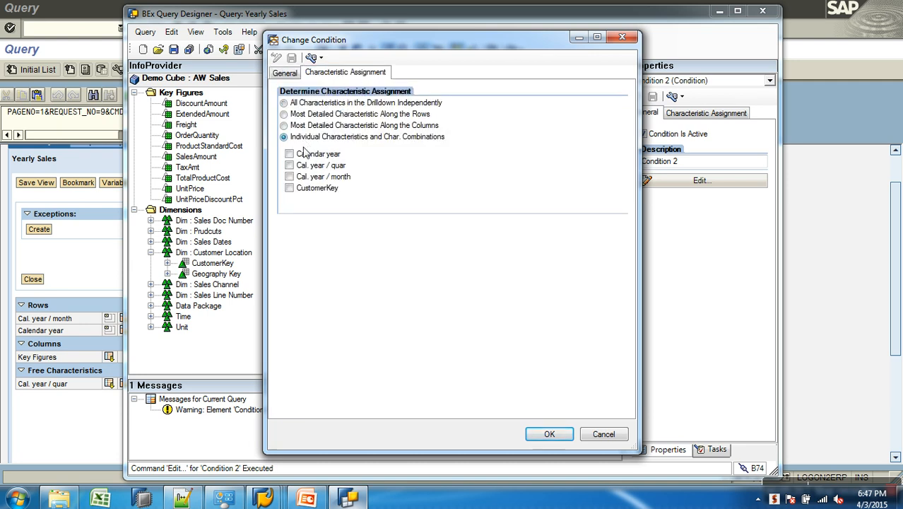
click(290, 188)
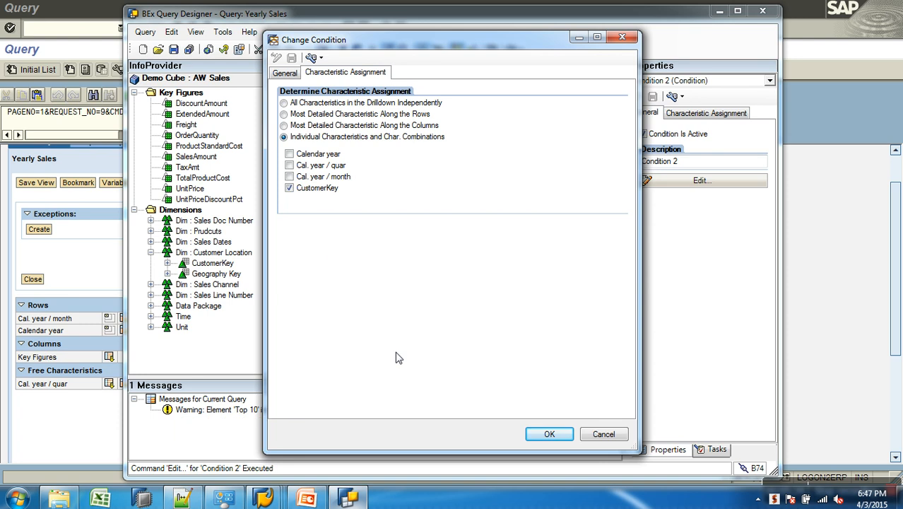
click(549, 434)
click(173, 49)
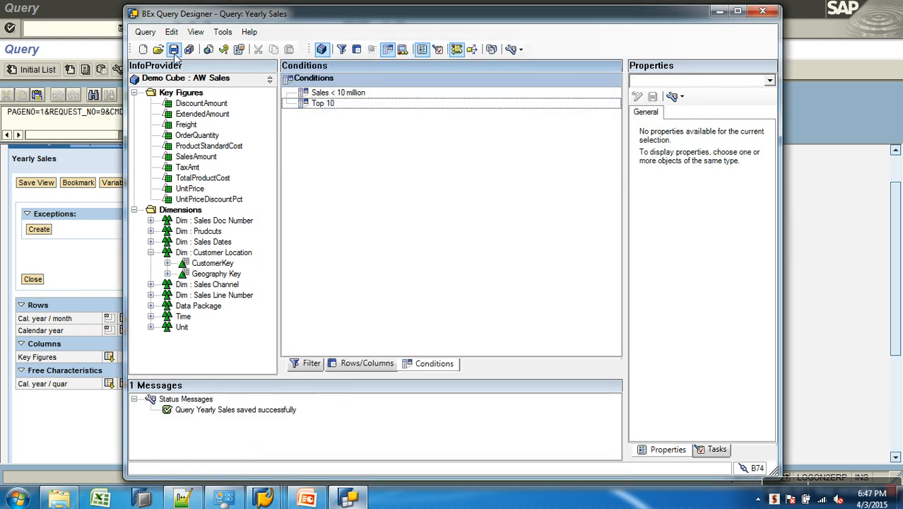
Return to SAP GUI, rerun the updated Yearly Sales query and display both of its conditions.
click(789, 200)
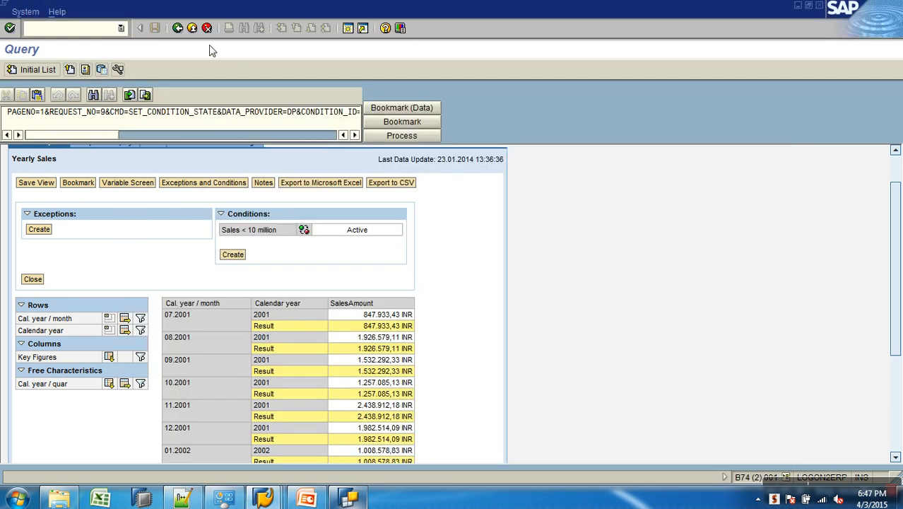
click(178, 28)
click(21, 72)
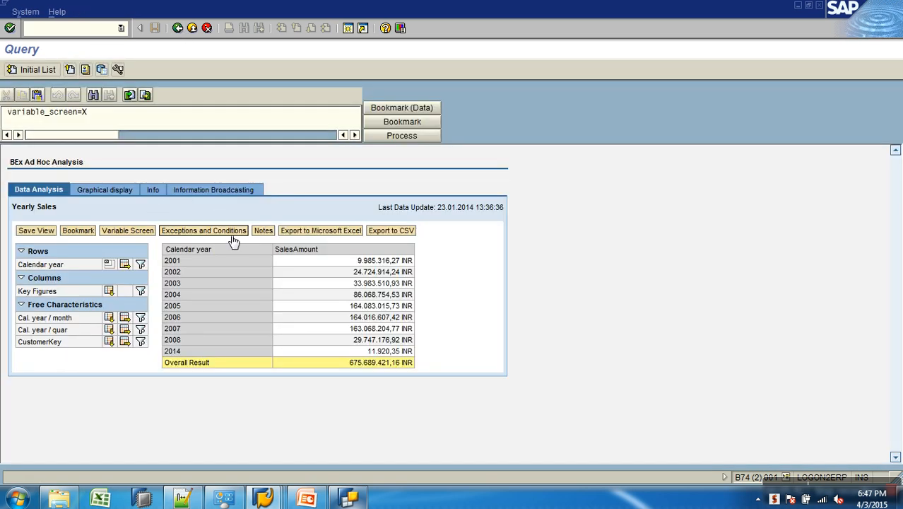
click(232, 236)
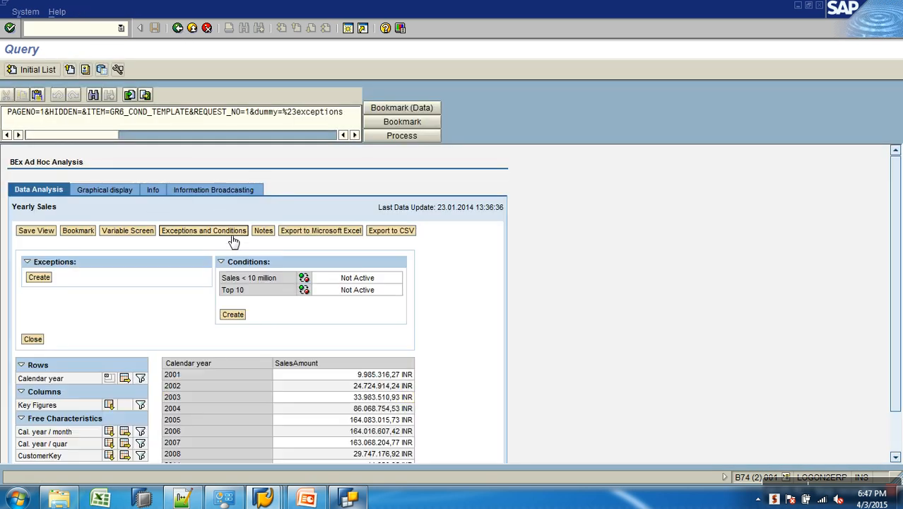
scroll(353, 284, down, 2)
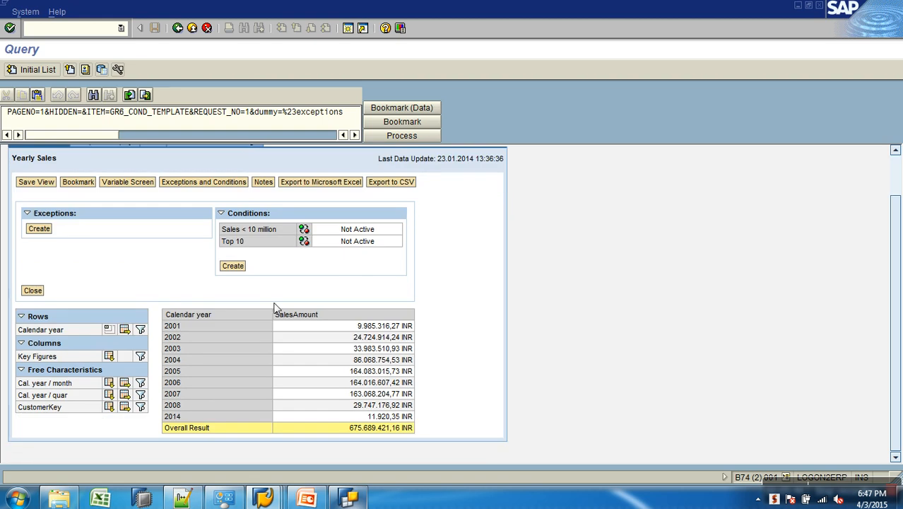
Remove Calendar year from the report rows and drill down by CustomerKey in the rows instead.
drag(199, 323, 108, 330)
scroll(154, 346, down, 2)
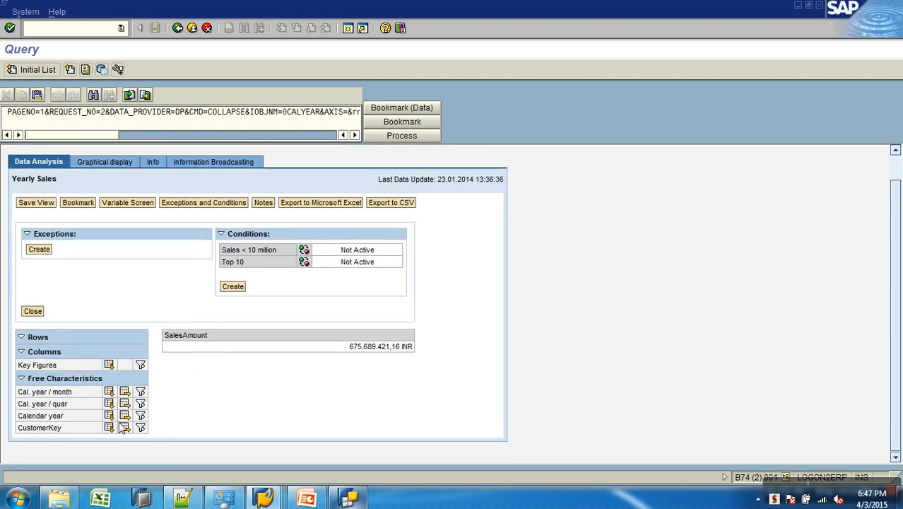
drag(116, 428, 225, 374)
scroll(224, 375, down, 5)
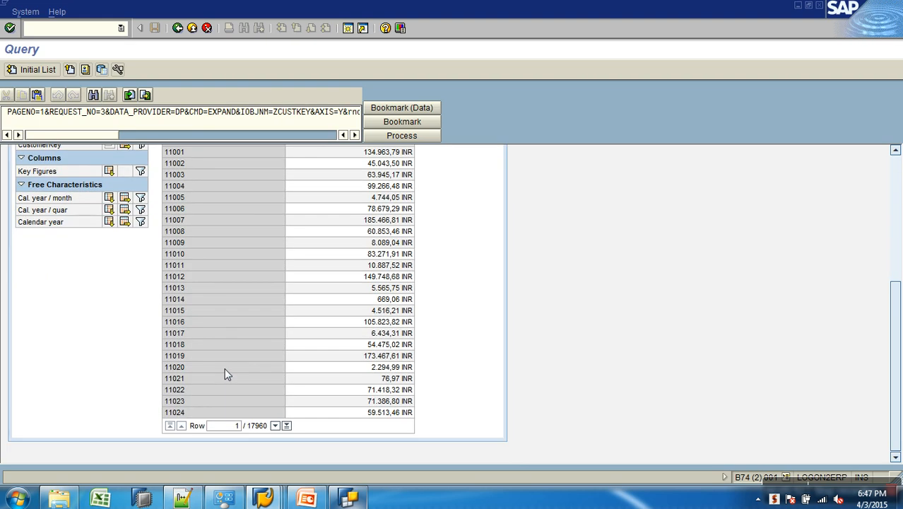
Activate the "Top 10" condition in the report and view the resulting customer list.
scroll(225, 368, up, 5)
click(304, 289)
scroll(290, 367, down, 1)
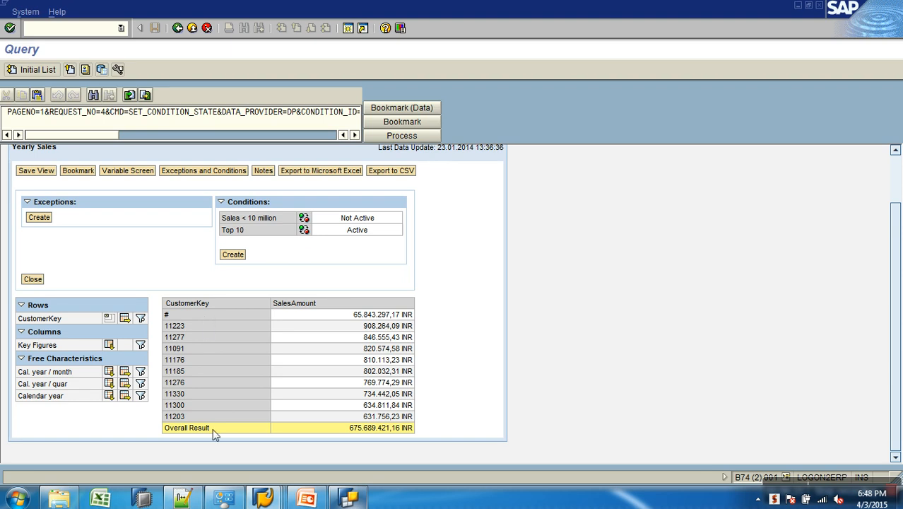
Switch to BEx Query Designer and create a new condition with the description "Bottom 10".
click(348, 499)
right_click(357, 152)
click(361, 157)
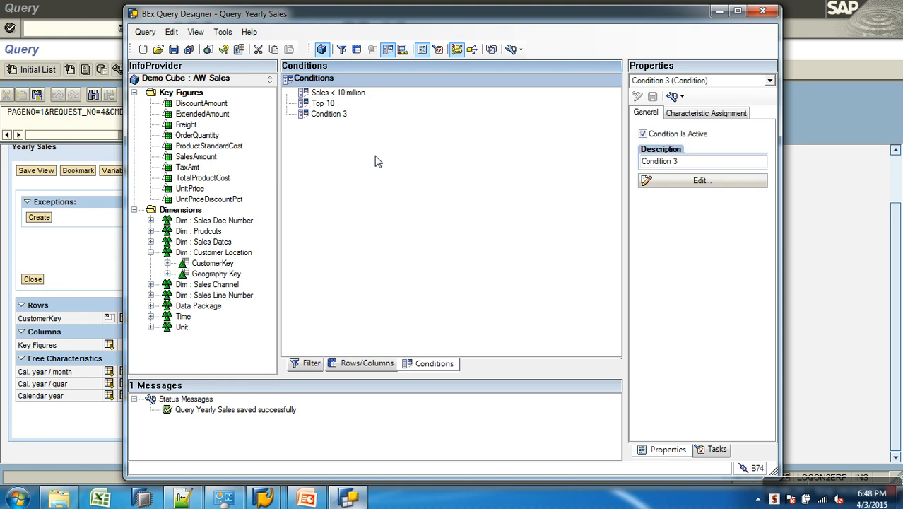
right_click(345, 115)
click(376, 126)
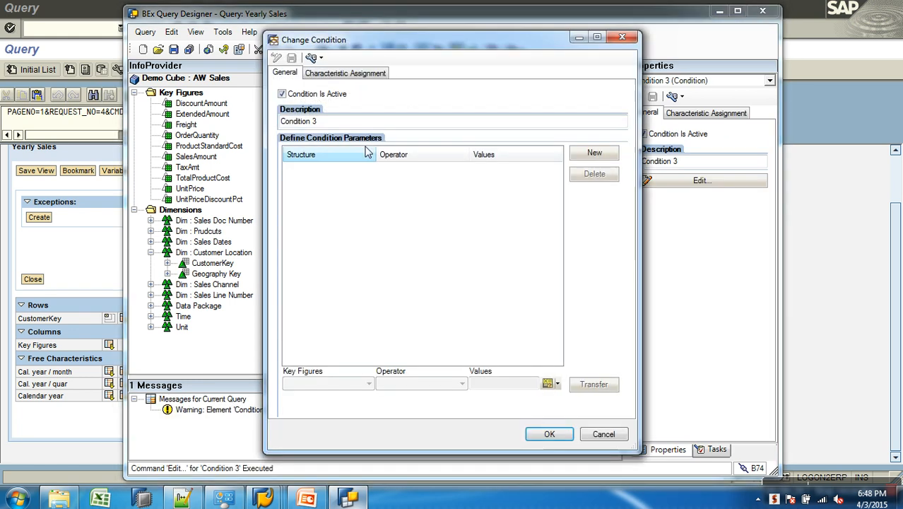
text(Bottom 10)
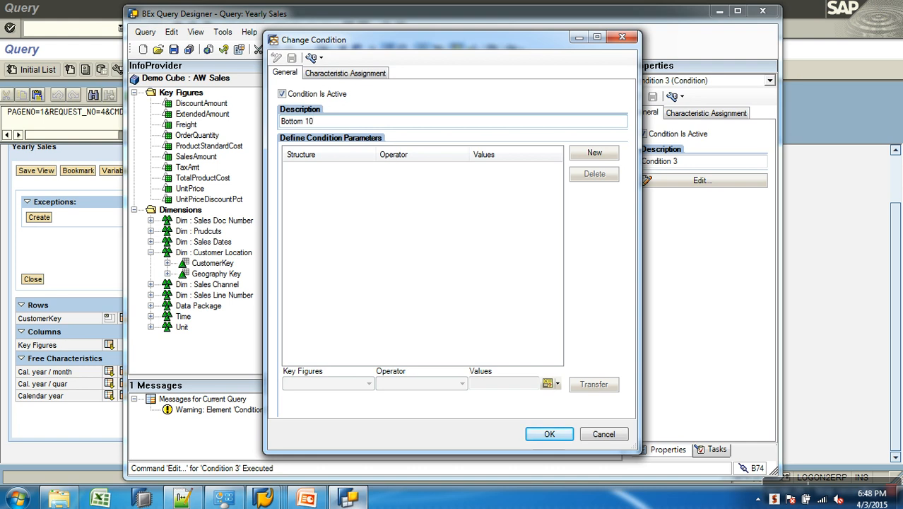
Add the parameter SalesAmount, Bottom N, 10 to the "Bottom 10" condition and accept the definition.
click(592, 153)
click(368, 384)
click(351, 403)
click(367, 385)
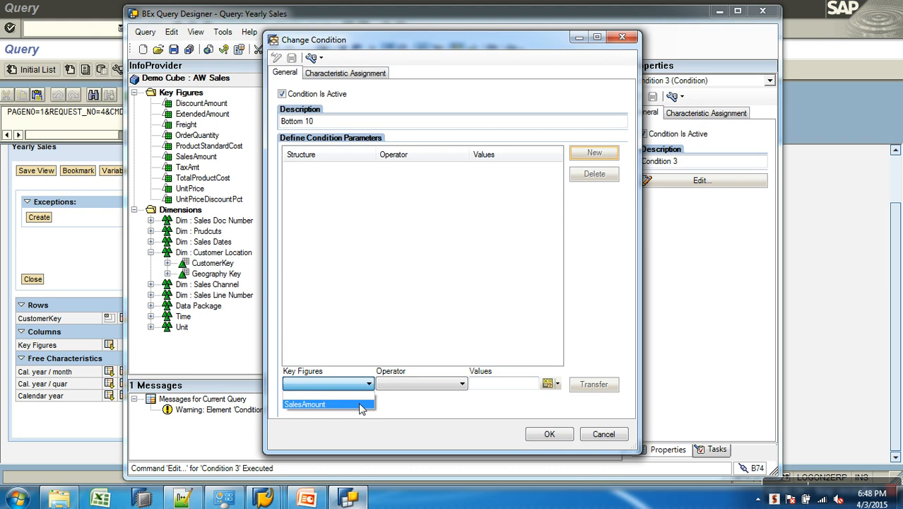
click(360, 407)
click(419, 383)
click(408, 343)
click(508, 385)
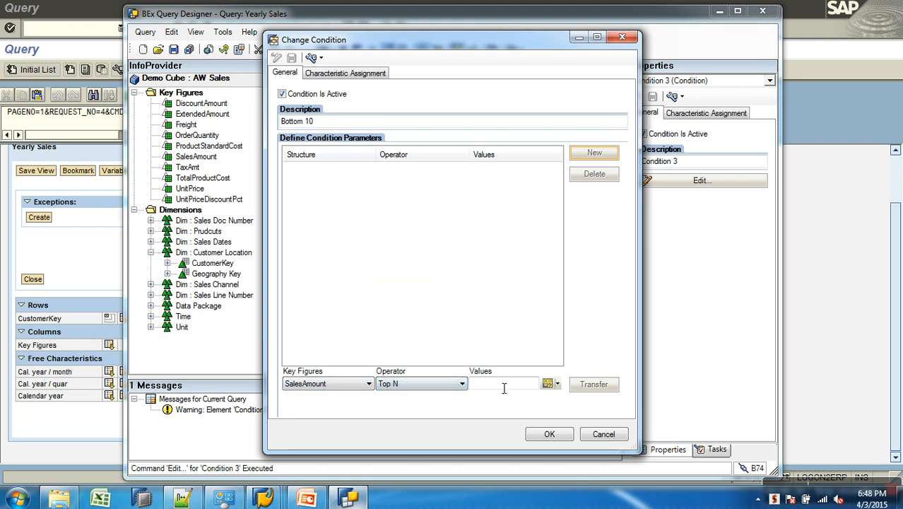
text(10)
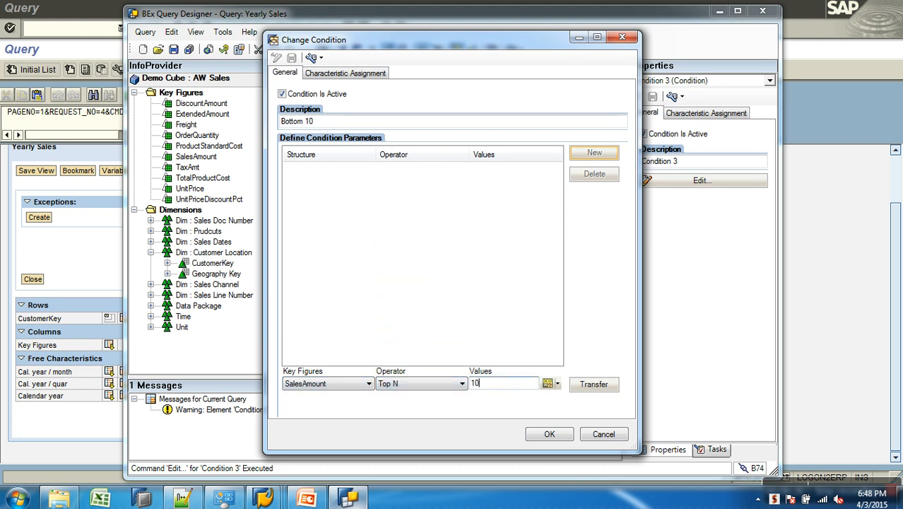
click(463, 383)
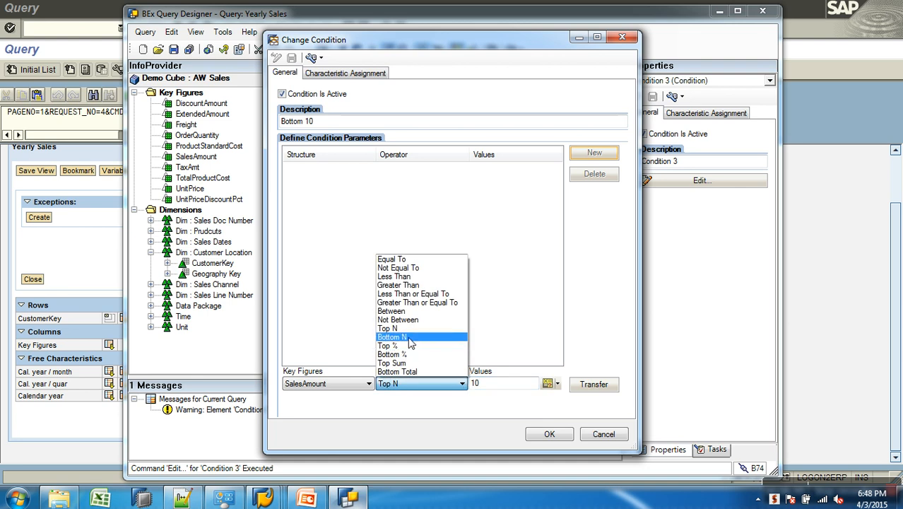
click(428, 353)
click(595, 383)
click(549, 433)
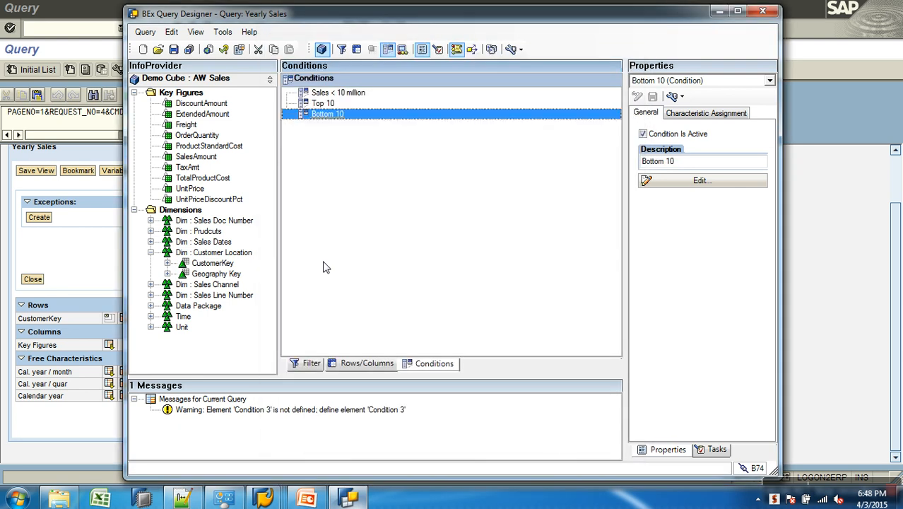
Make the "Bottom 10" condition inactive by default and assign it to the individual characteristic CustomerKey.
right_click(348, 118)
click(369, 121)
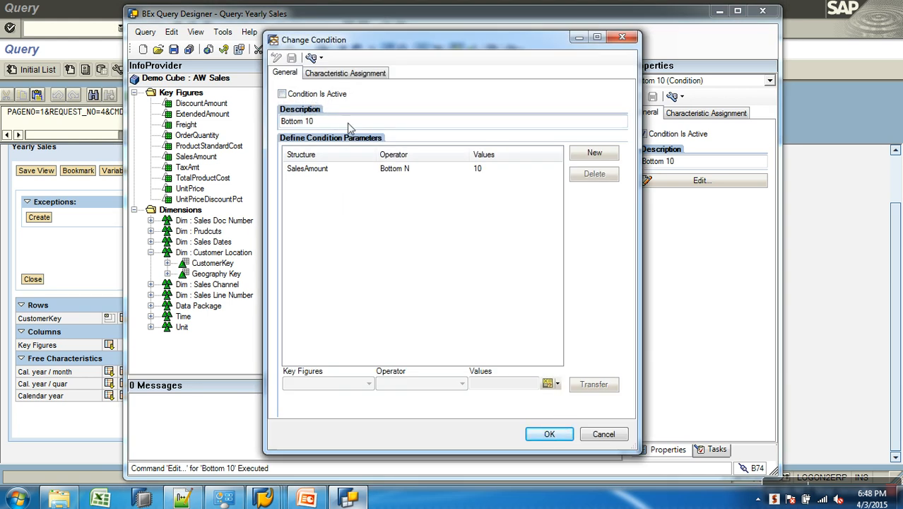
click(344, 74)
click(298, 139)
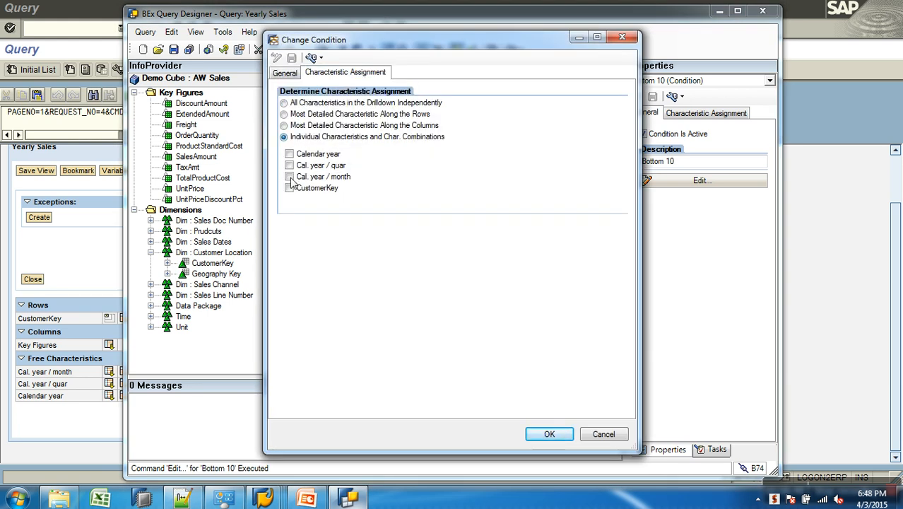
click(289, 188)
click(548, 434)
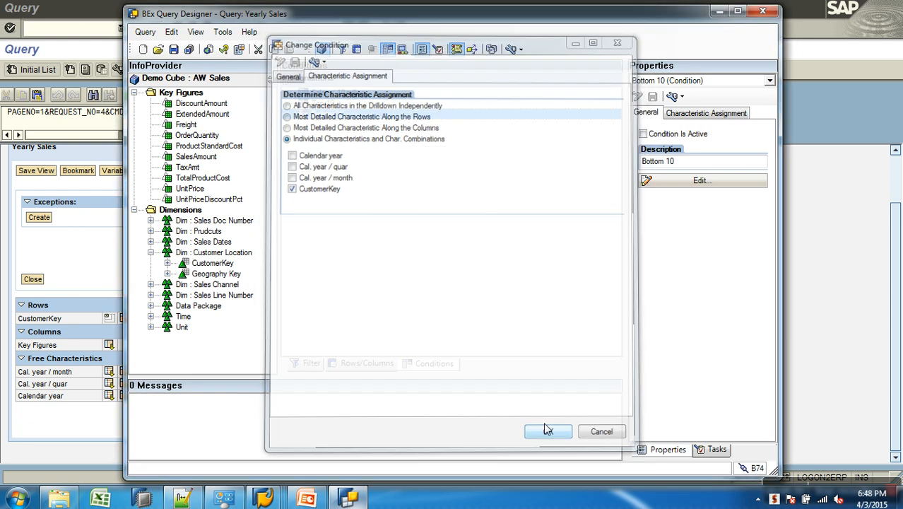
Save the query and rerun the updated Yearly Sales report in SAP GUI.
click(173, 49)
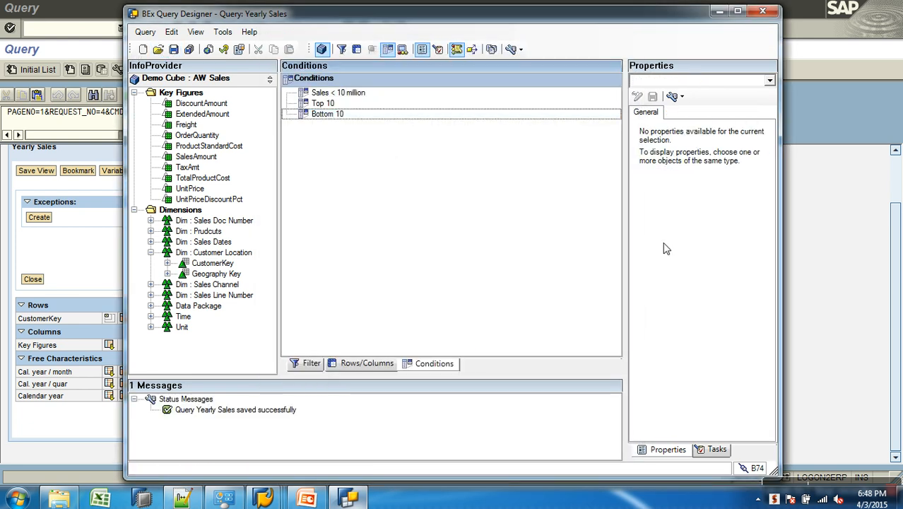
click(829, 269)
click(176, 29)
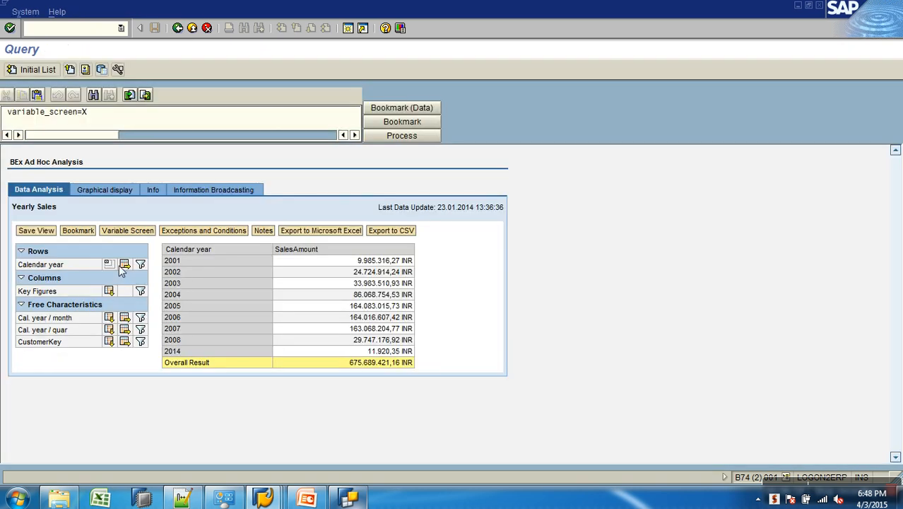
Replace Calendar year with CustomerKey in the report rows and display the query's conditions.
click(109, 264)
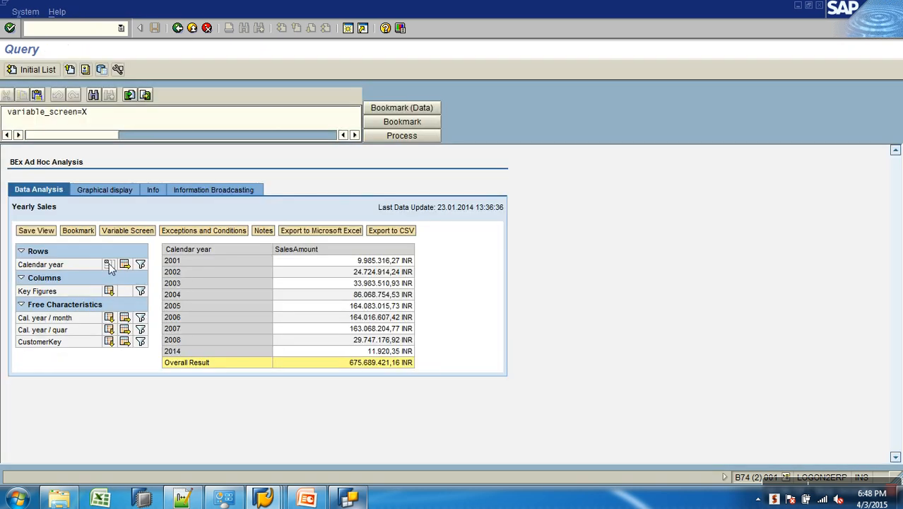
click(109, 342)
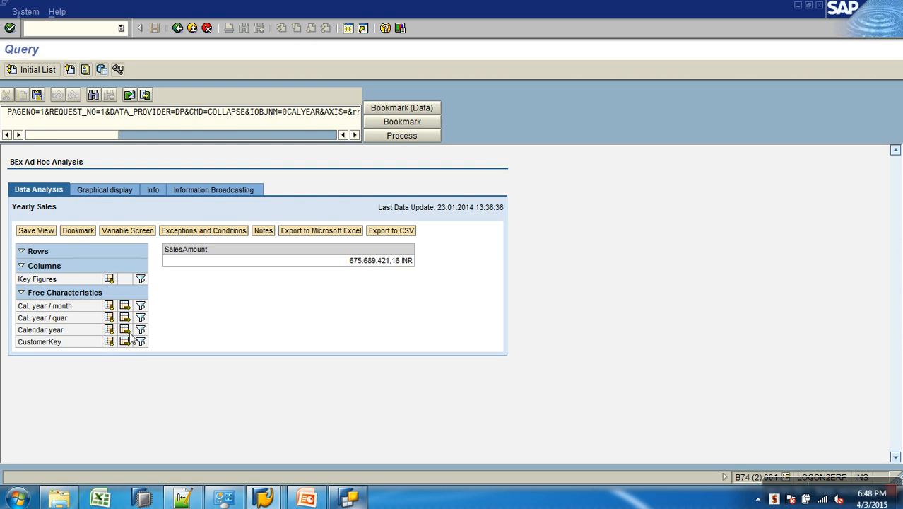
click(209, 232)
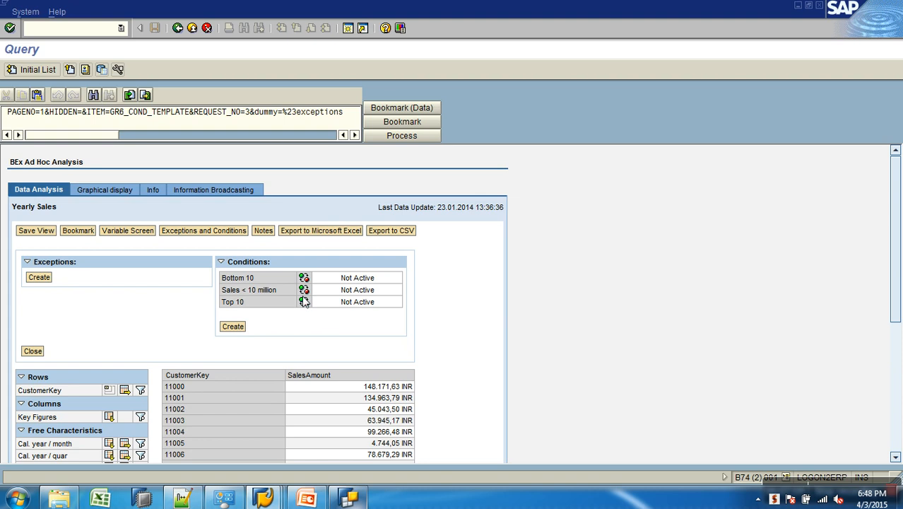
Activate the "Top 10" condition to check its customers and deactivate it again.
click(303, 302)
scroll(226, 358, down, 1)
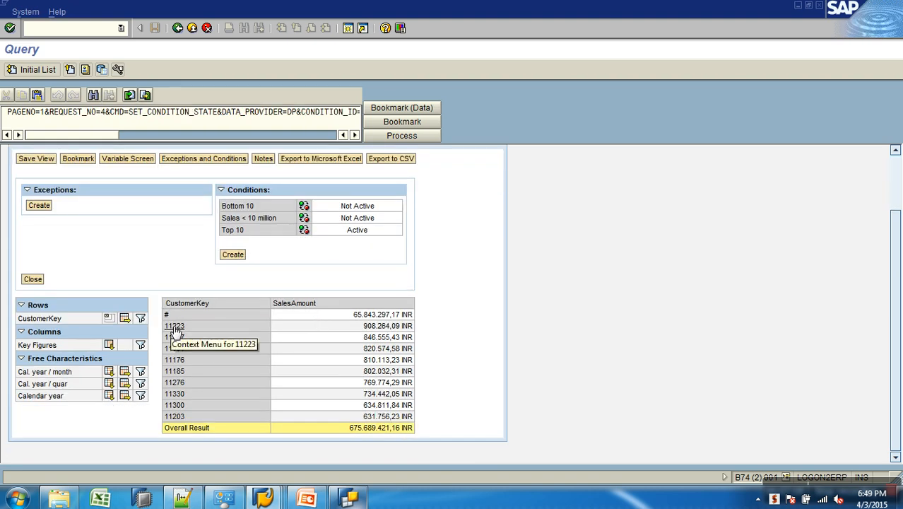
click(304, 232)
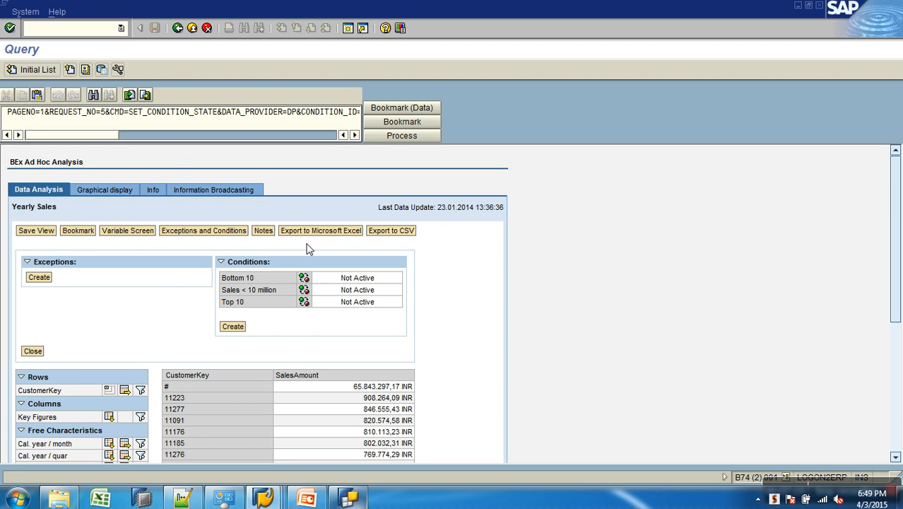
Activate the "Bottom 10" condition, check its customers, and activate "Top 10" together with it.
click(304, 278)
scroll(252, 353, down, 3)
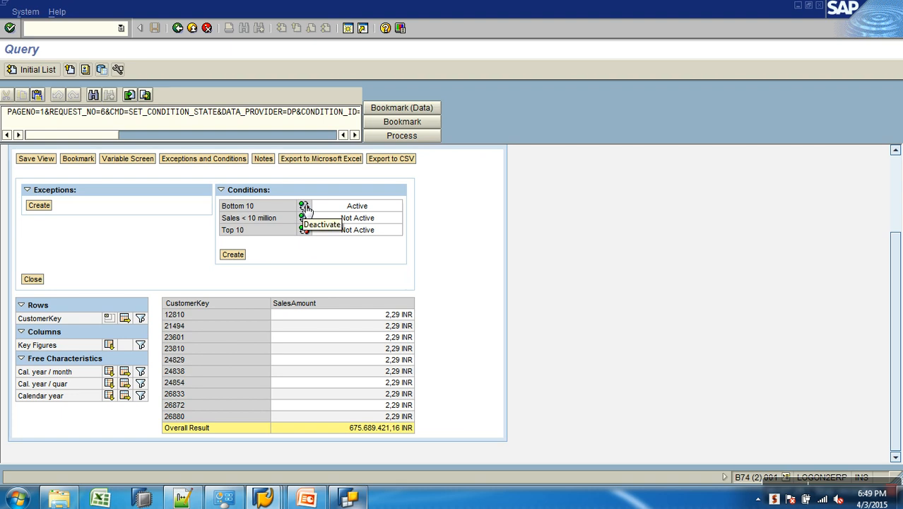
click(304, 229)
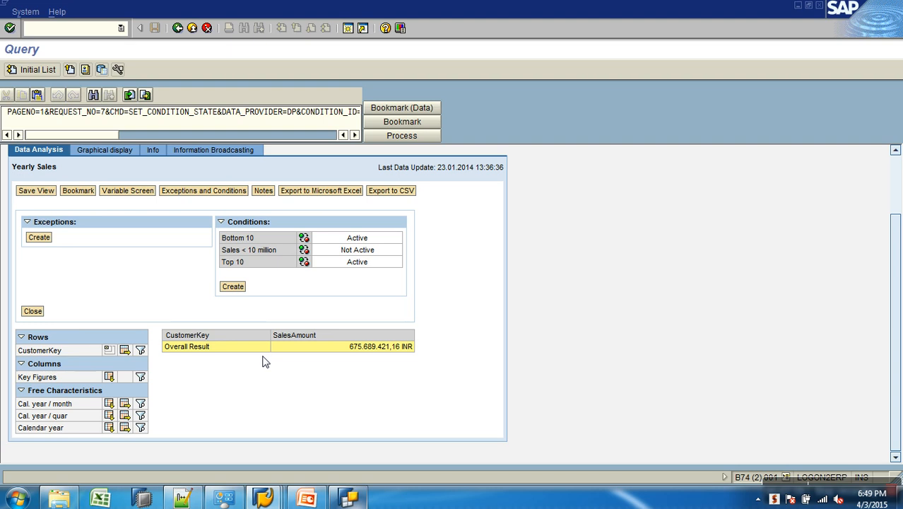
Switch to BEx Query Designer and create a new condition described as "or", inactive by default.
click(351, 500)
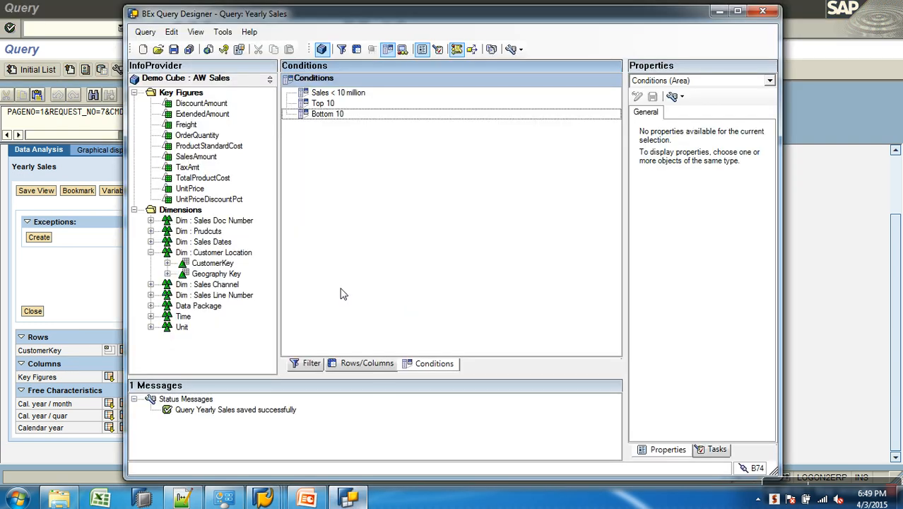
click(320, 104)
click(324, 93)
click(323, 116)
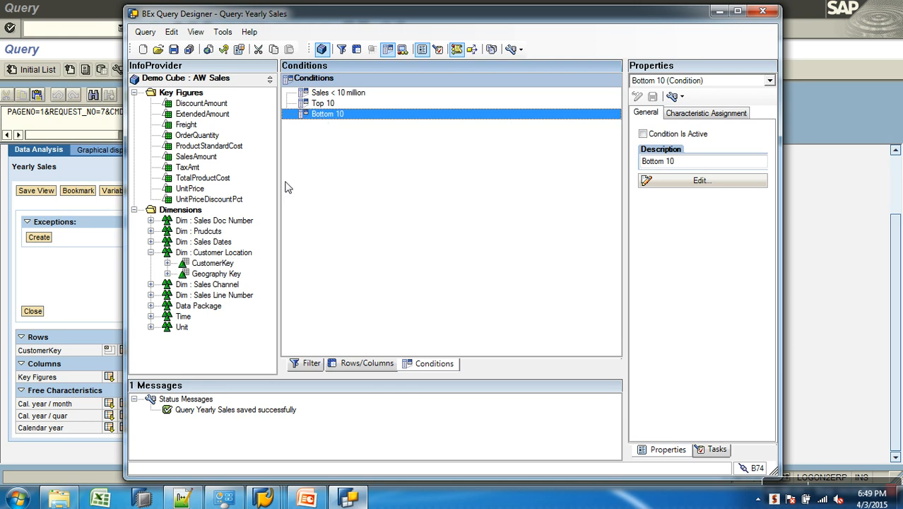
click(332, 139)
right_click(333, 139)
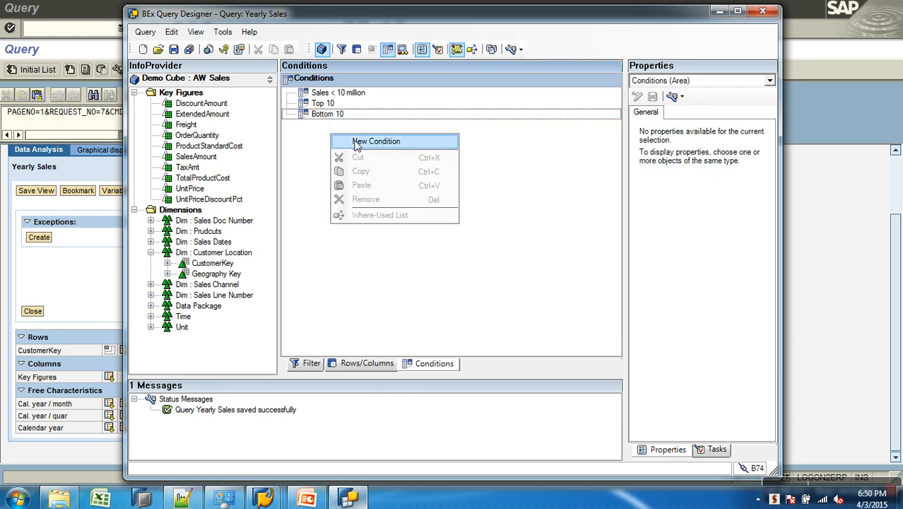
click(356, 143)
click(337, 126)
right_click(337, 127)
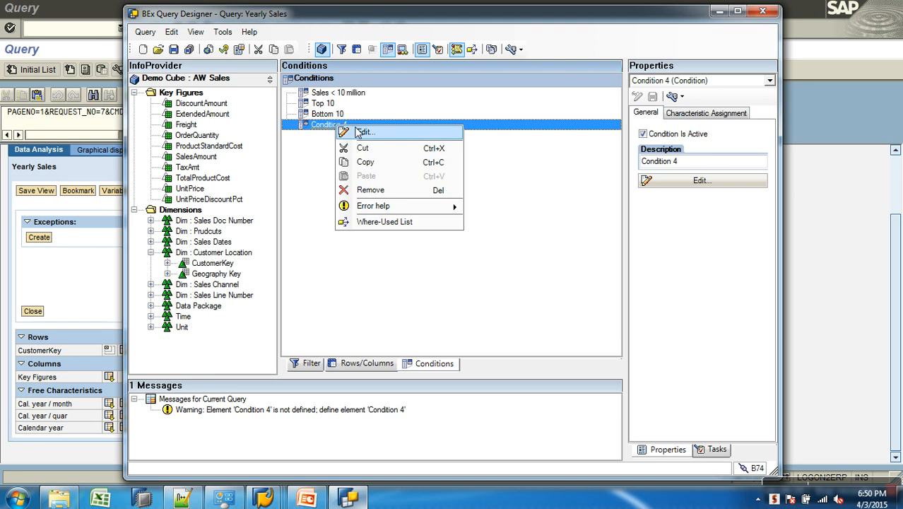
click(371, 130)
text(or)
click(290, 96)
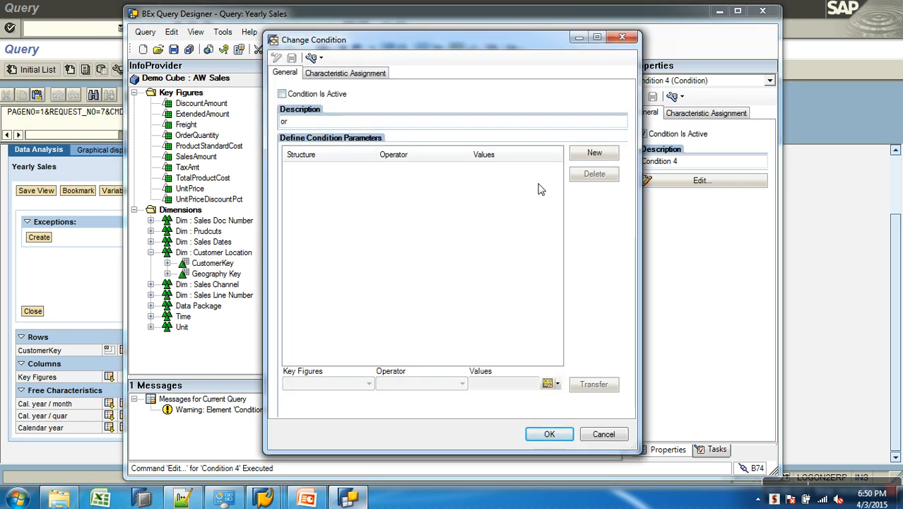
Add the parameter SalesAmount, Less Than, 10000000 to the "or" condition.
click(584, 152)
click(331, 385)
click(310, 403)
click(385, 384)
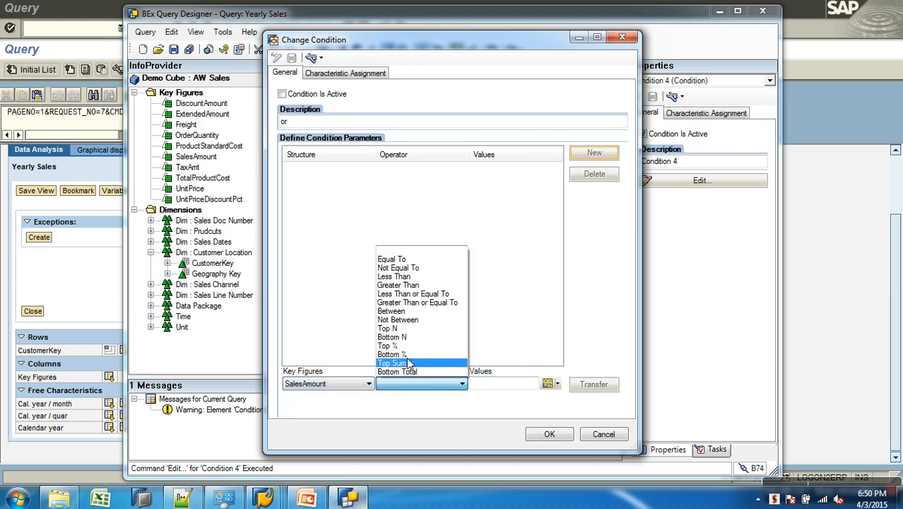
click(399, 277)
click(512, 387)
text(1000000)
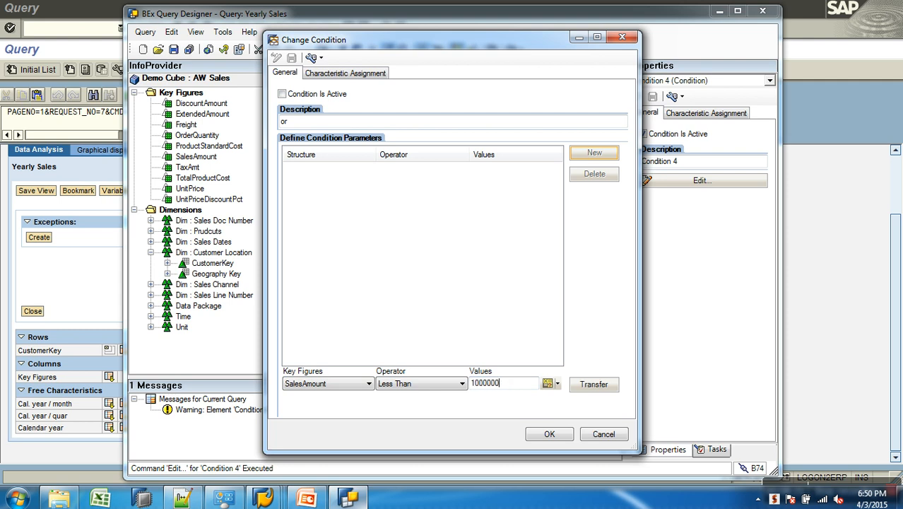
text(0)
click(593, 385)
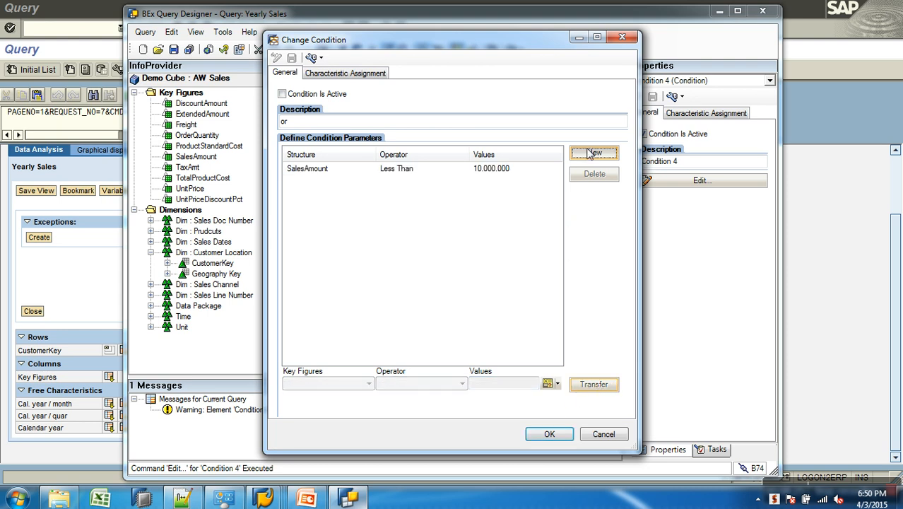
Add a second parameter, SalesAmount, Greater Than, 10000000, to the "or" condition.
click(368, 385)
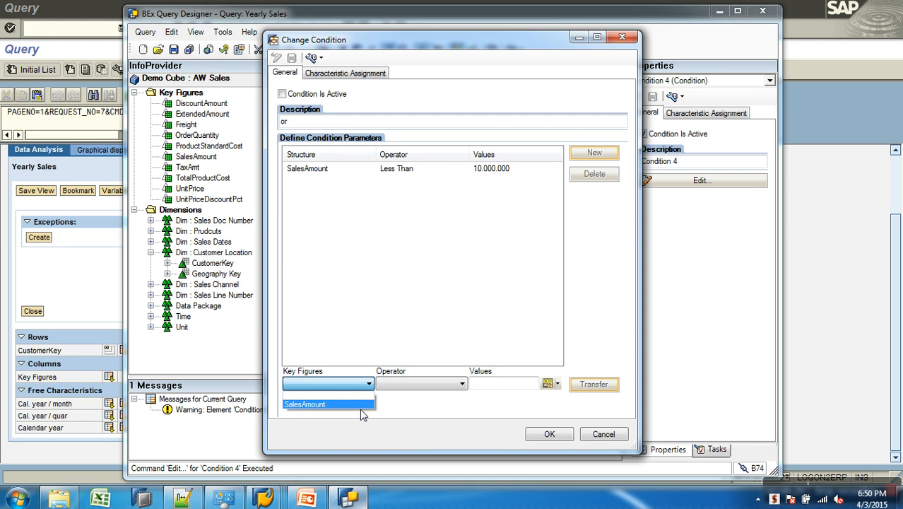
click(408, 391)
click(358, 387)
click(357, 397)
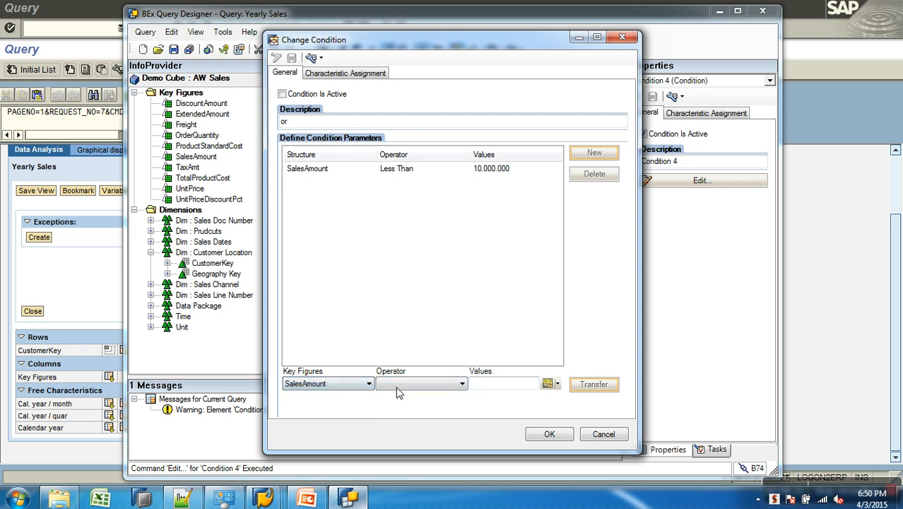
click(395, 387)
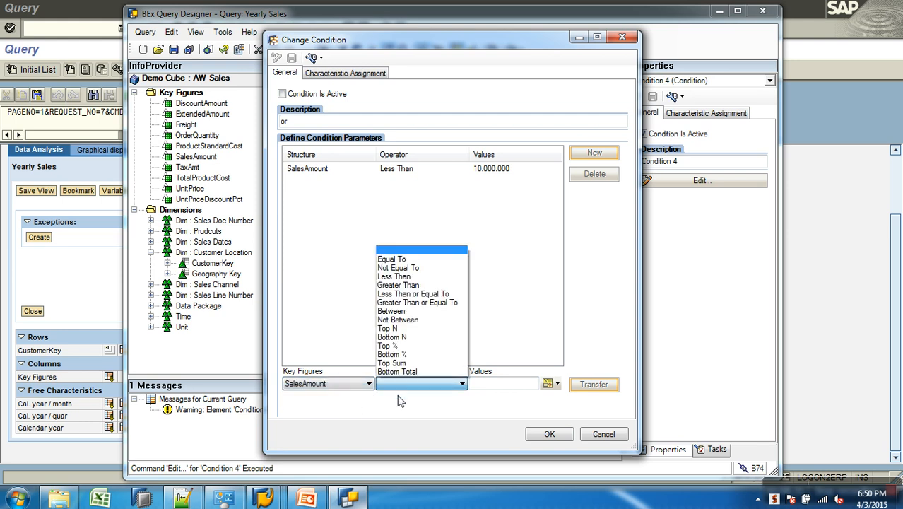
click(404, 284)
click(498, 387)
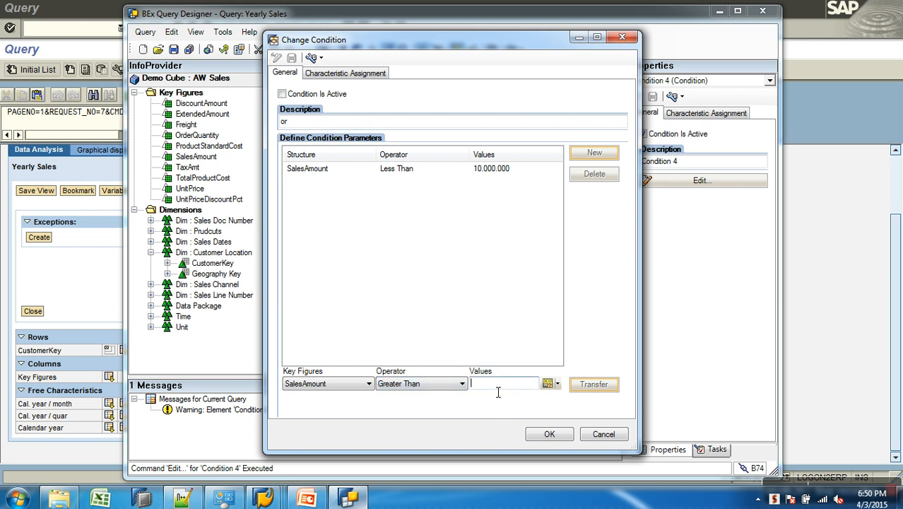
text(10000000)
click(596, 386)
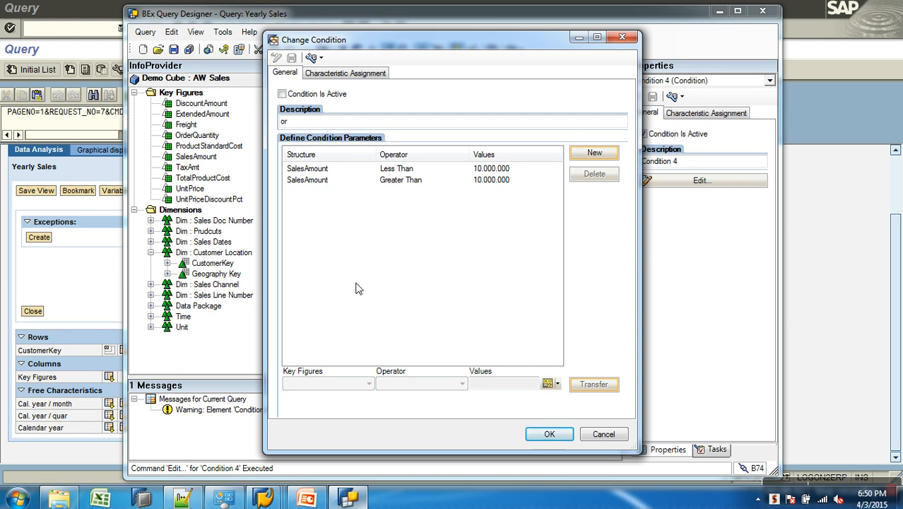
Accept the "or" condition, save the query and return to the report in SAP GUI.
click(544, 434)
click(173, 49)
click(806, 223)
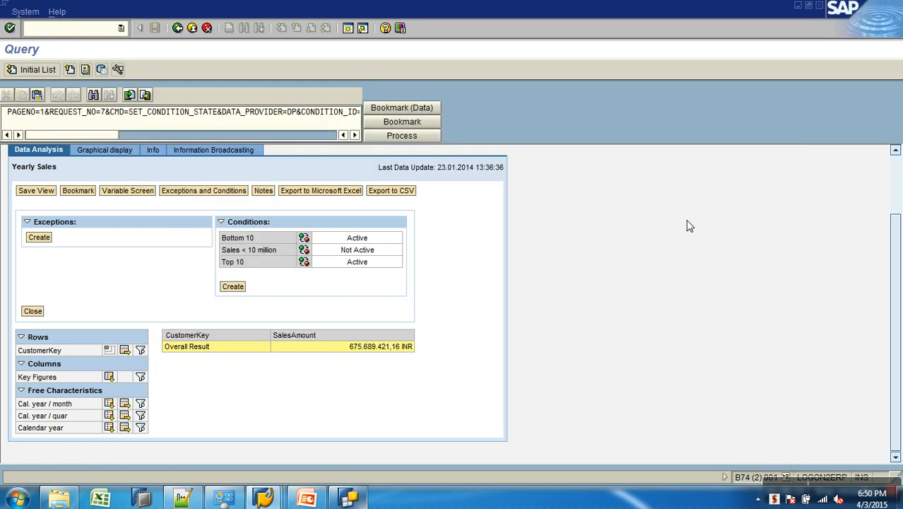
Rerun the Yearly Sales report with the "or" condition activated, and switch to BEx Query Designer.
click(177, 27)
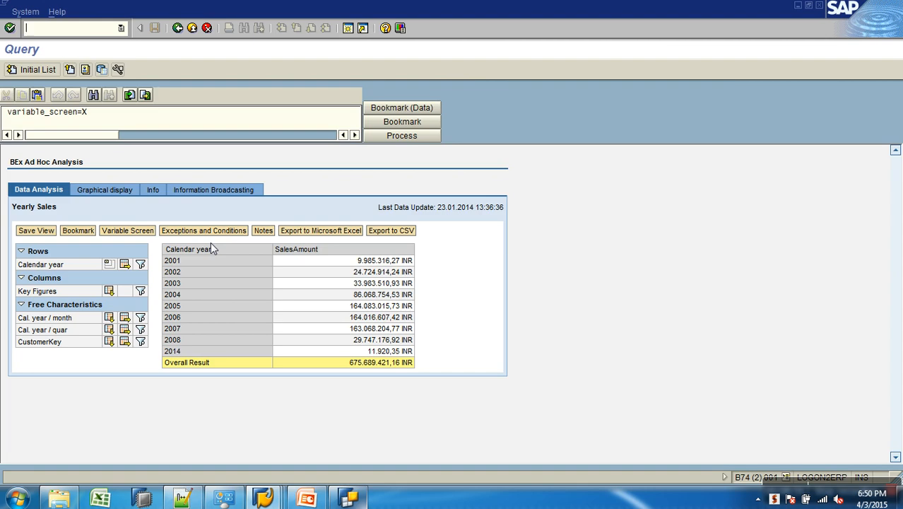
click(226, 230)
click(303, 313)
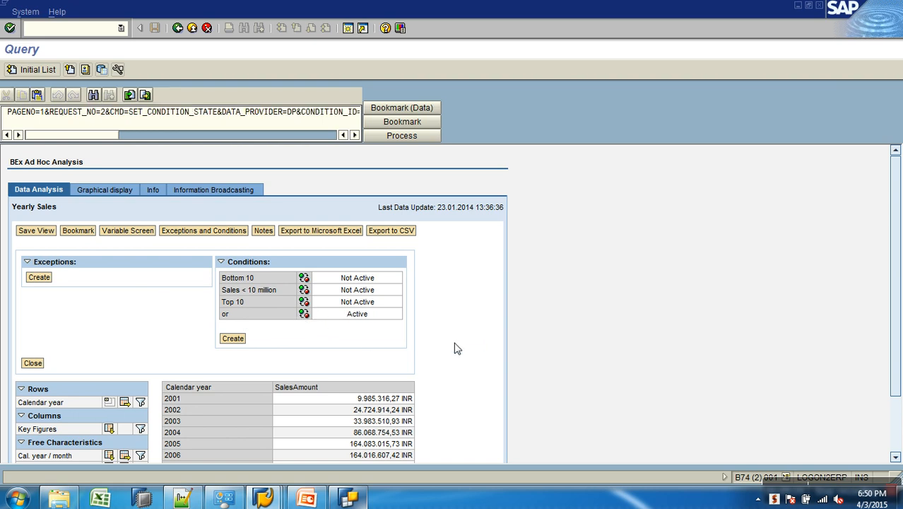
scroll(368, 357, down, 2)
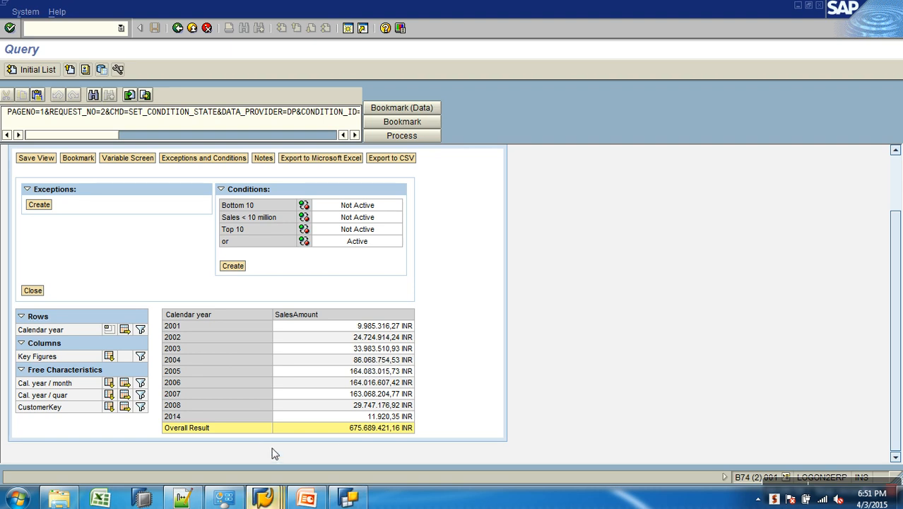
click(350, 499)
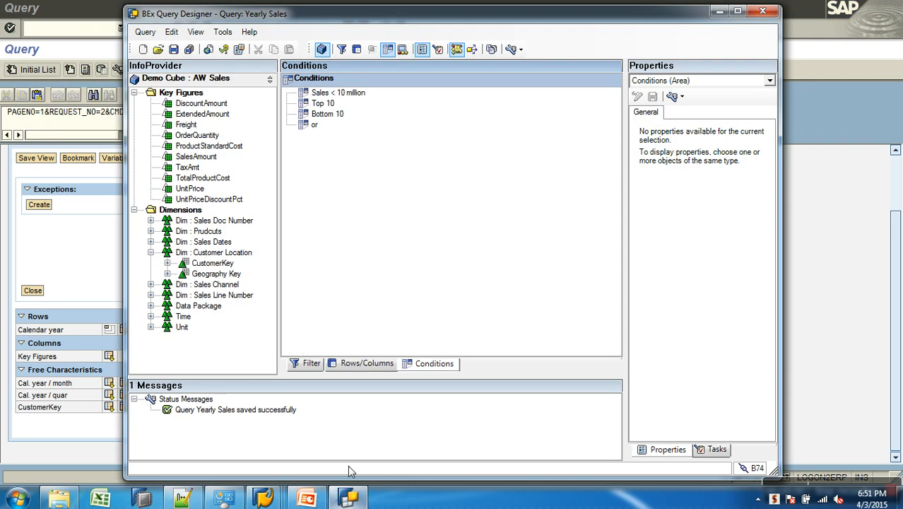
click(346, 96)
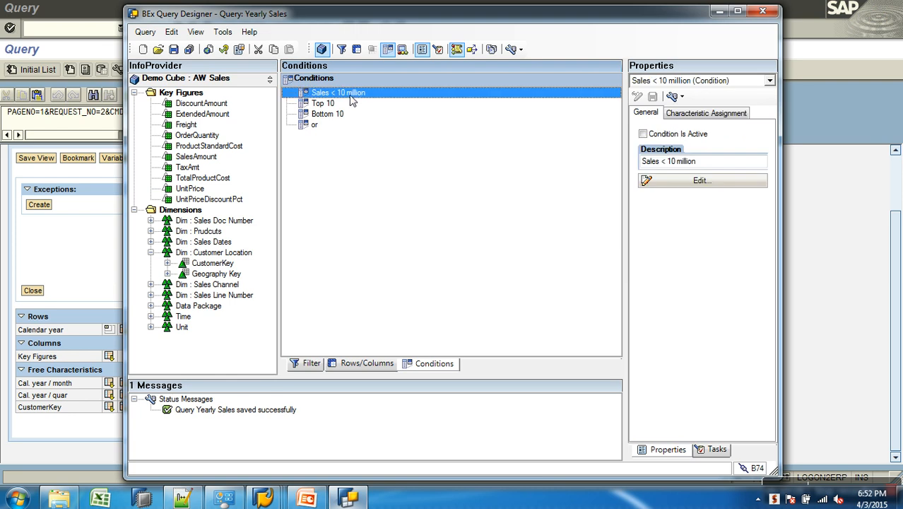
shift+click(318, 130)
right_click(317, 131)
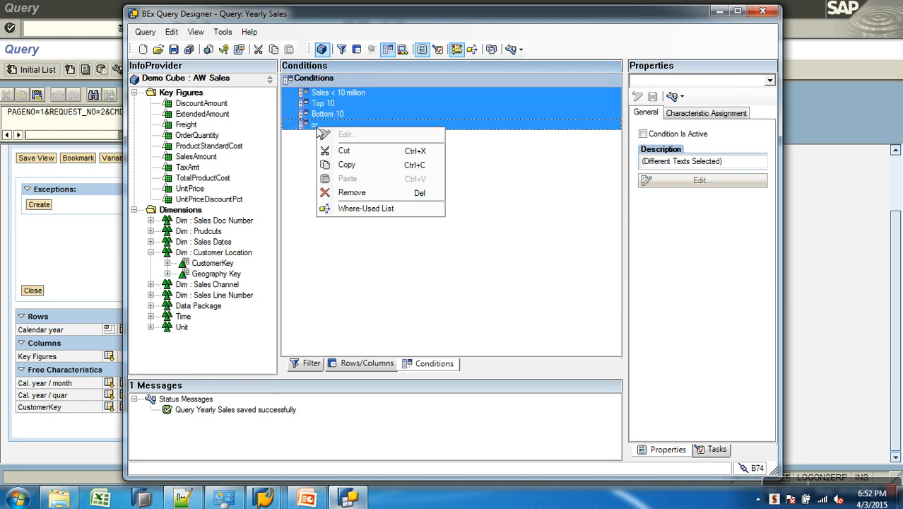
click(316, 258)
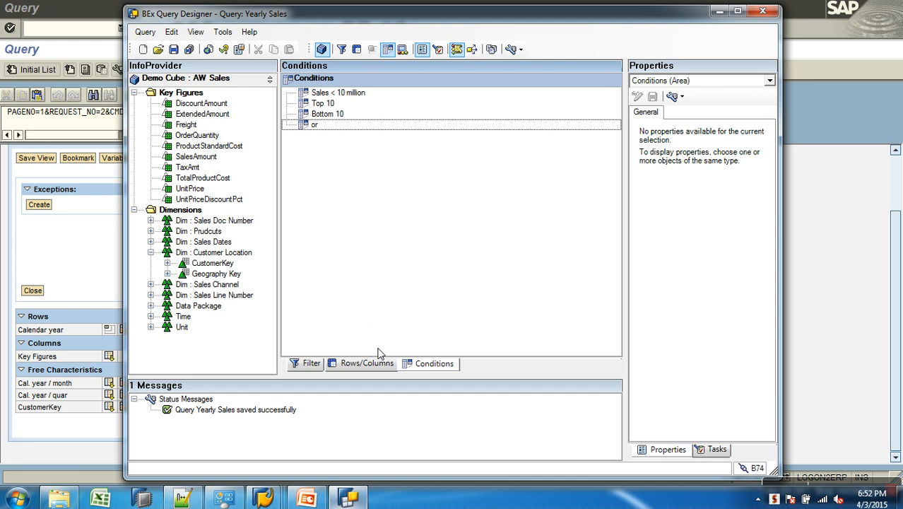
click(318, 125)
shift+click(325, 95)
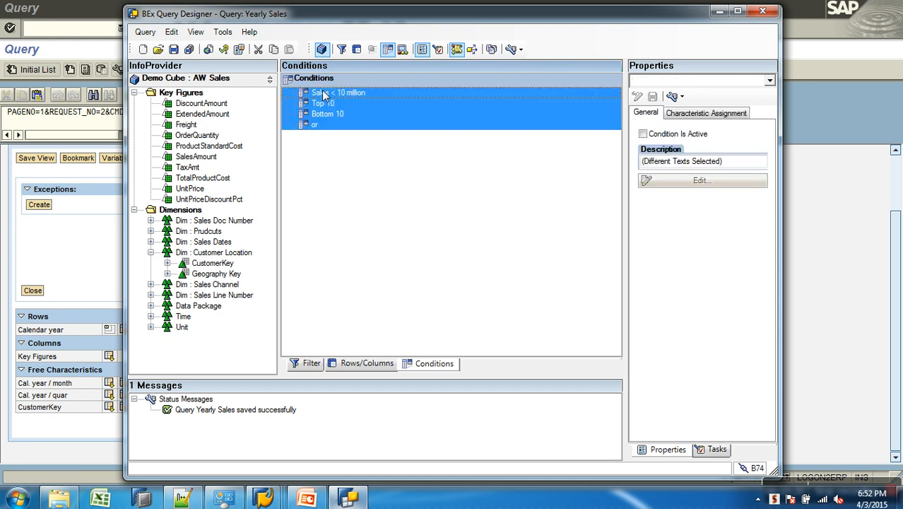
right_click(325, 94)
click(356, 113)
click(354, 154)
Remove all four conditions, from Sales < 10 million through "or", from the Yearly Sales query.
click(326, 96)
shift+click(324, 125)
right_click(321, 126)
click(357, 192)
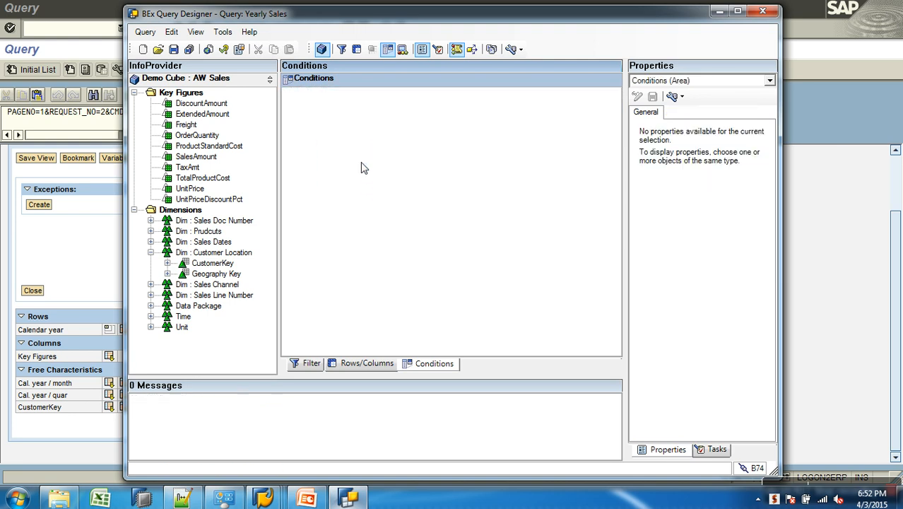
Show the query's rows and columns layout, try to save the query, and close BEx Query Designer.
click(368, 364)
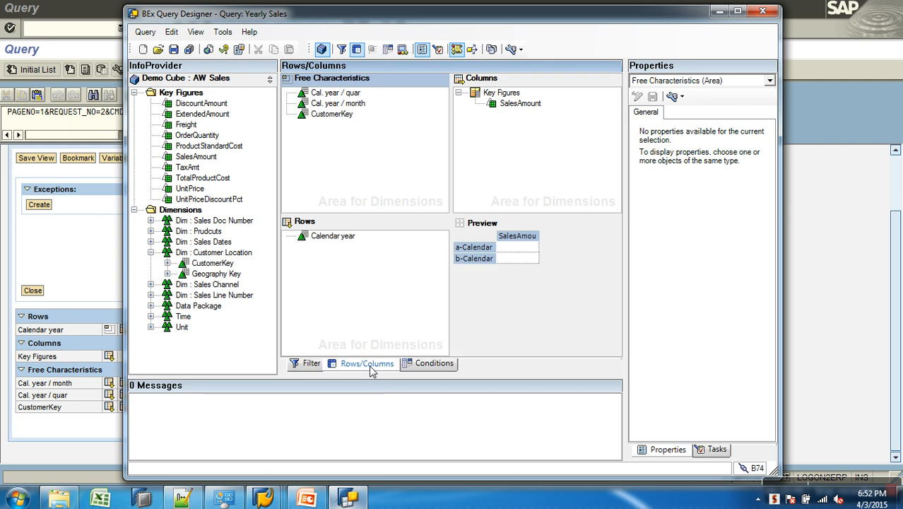
click(172, 51)
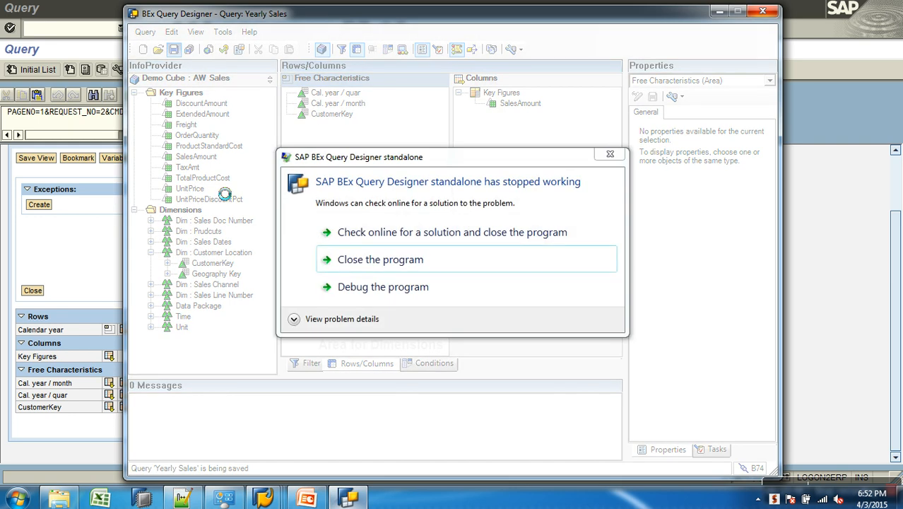
click(381, 261)
mouse_move(797, 483)
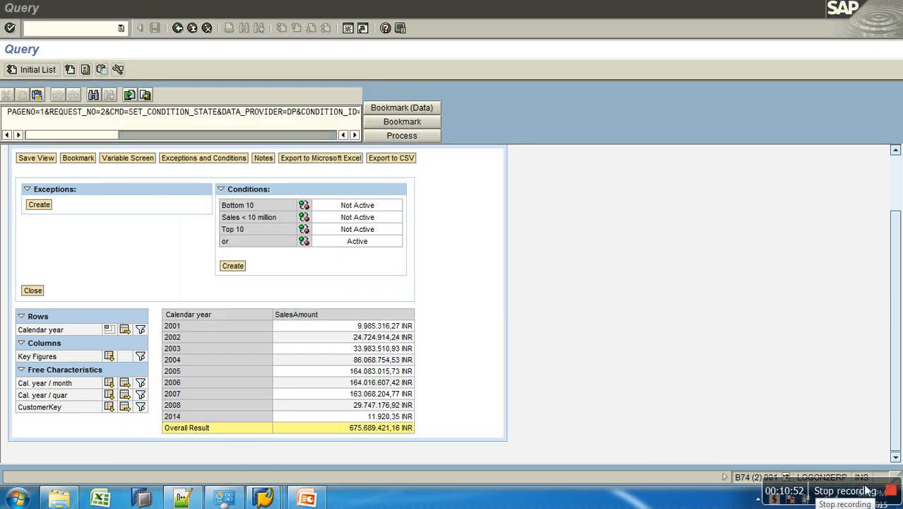